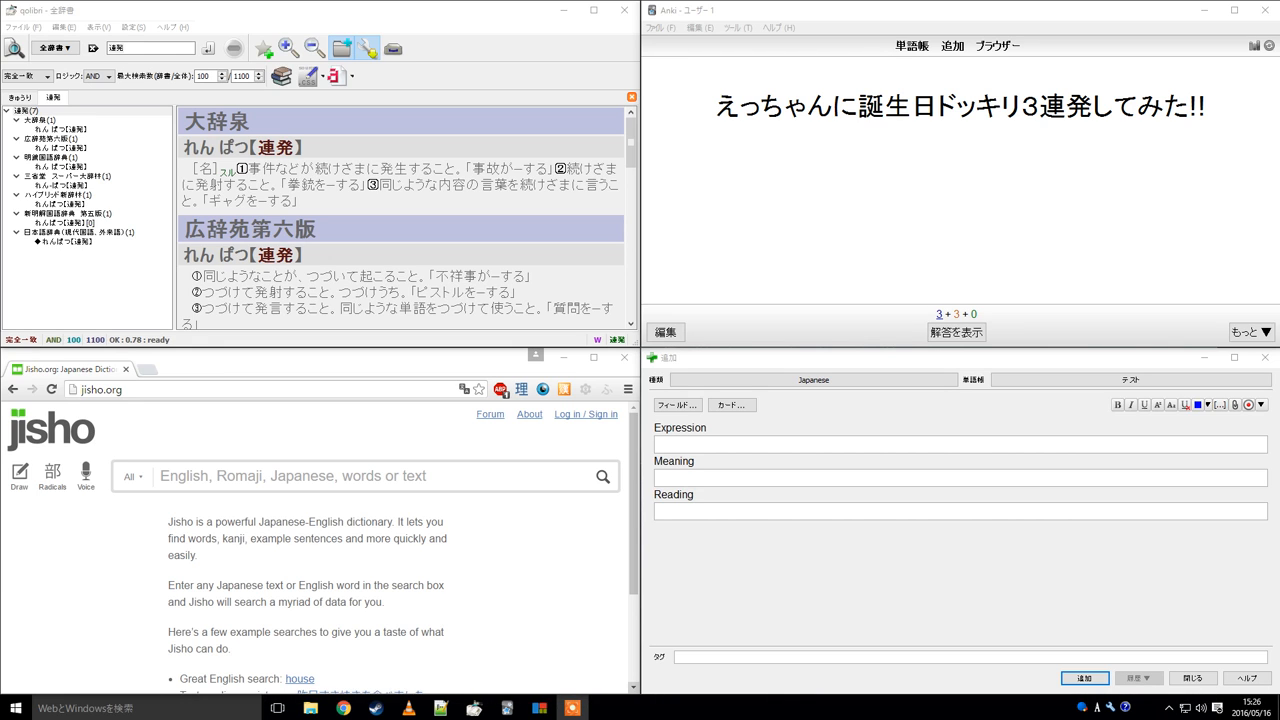
click(796, 108)
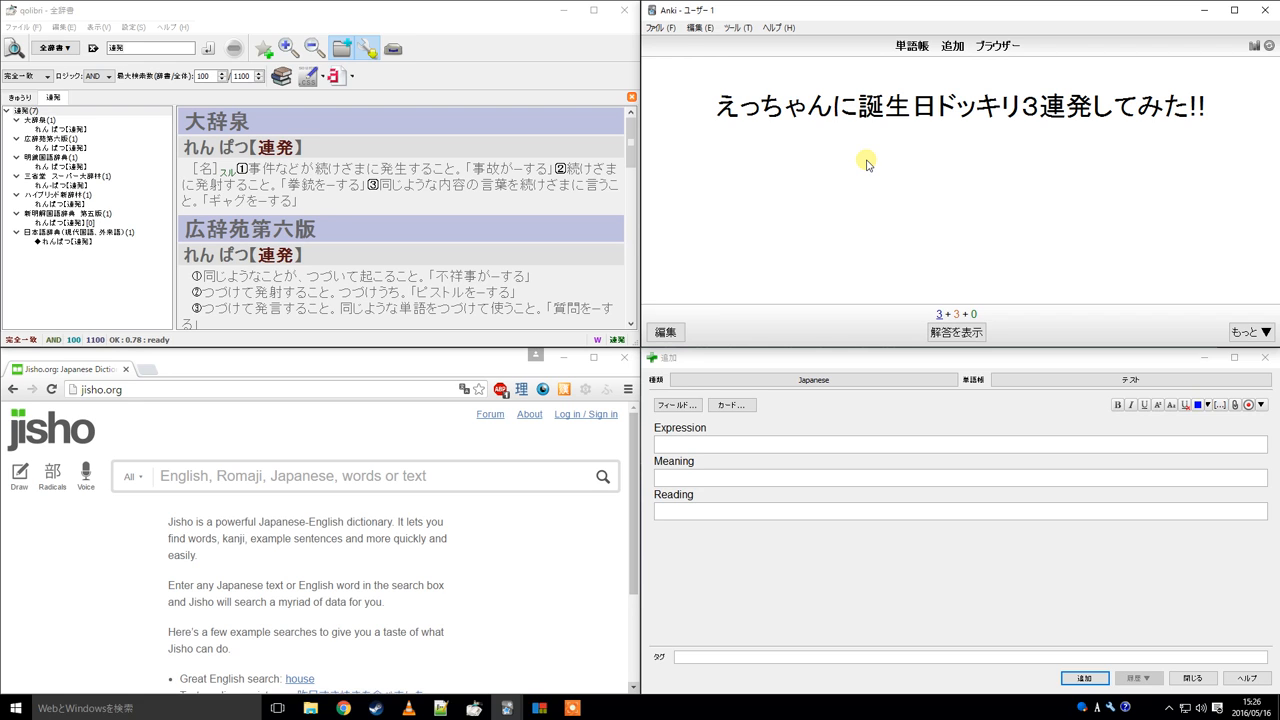
click(1279, 10)
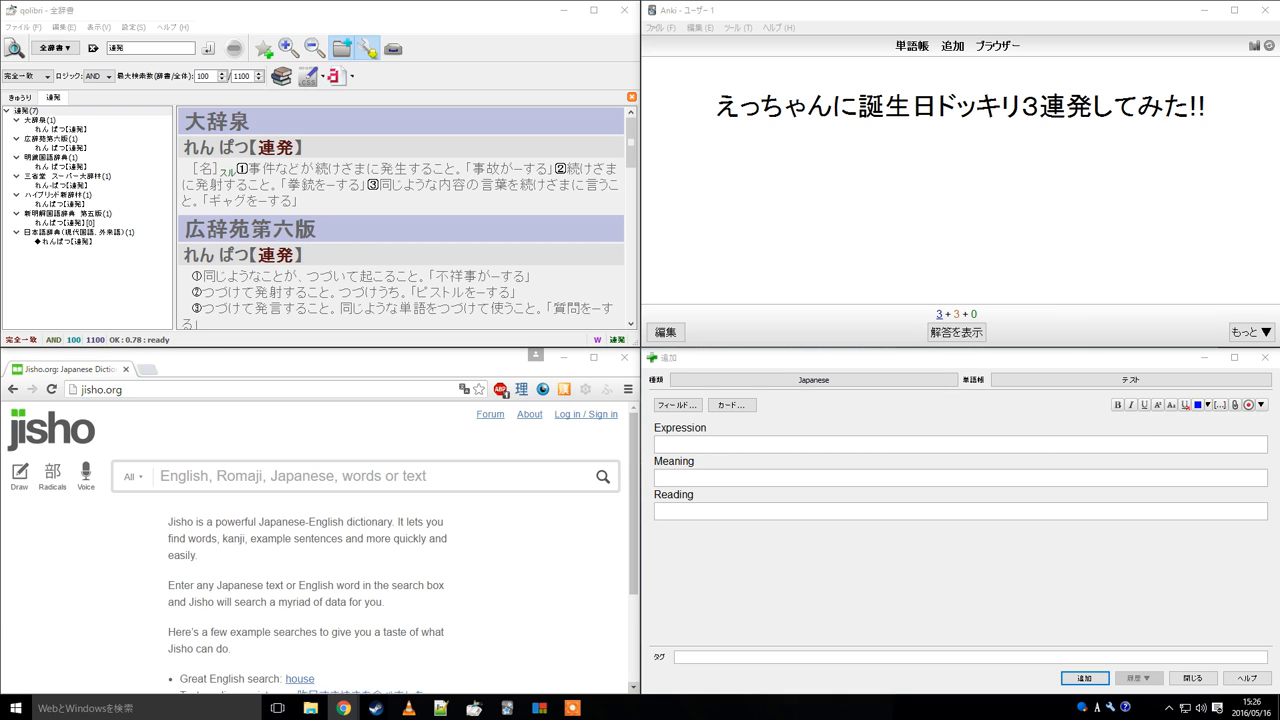
click(955, 122)
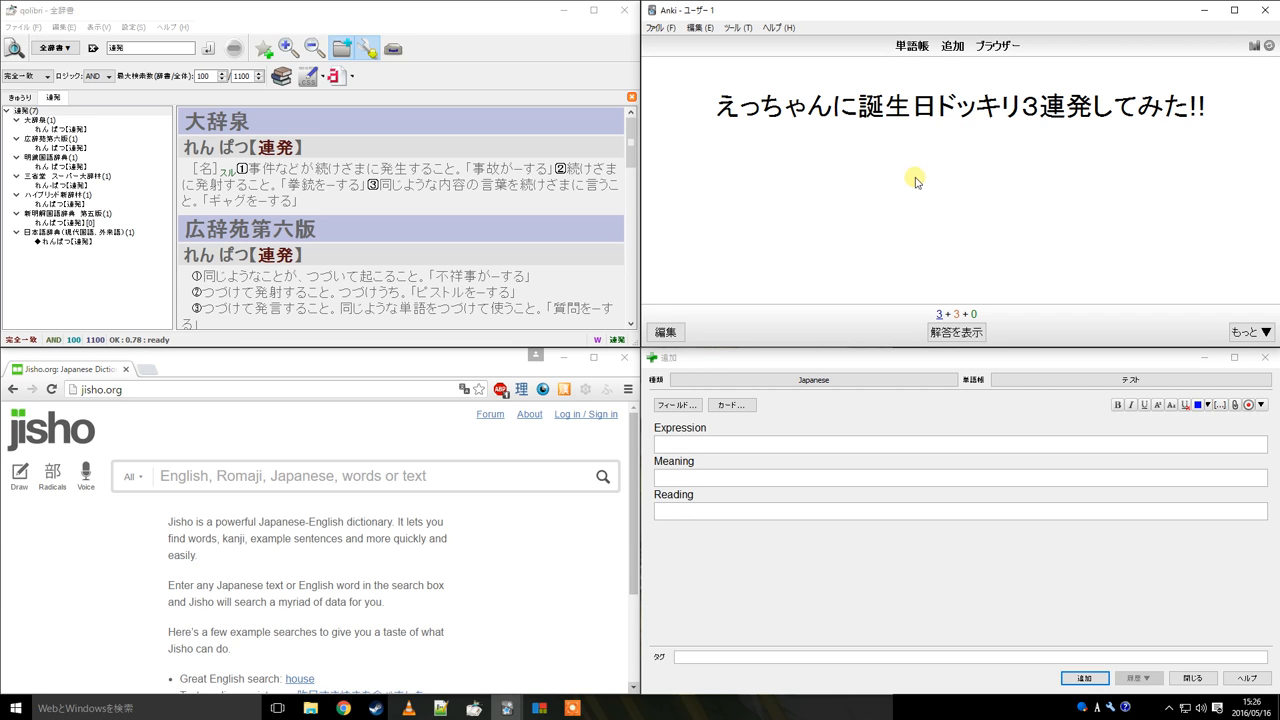
Highlight the card's whole sentence and then the word 連発 to examine it
double_click(1053, 106)
click(1040, 115)
click(732, 143)
drag(716, 106, 1210, 104)
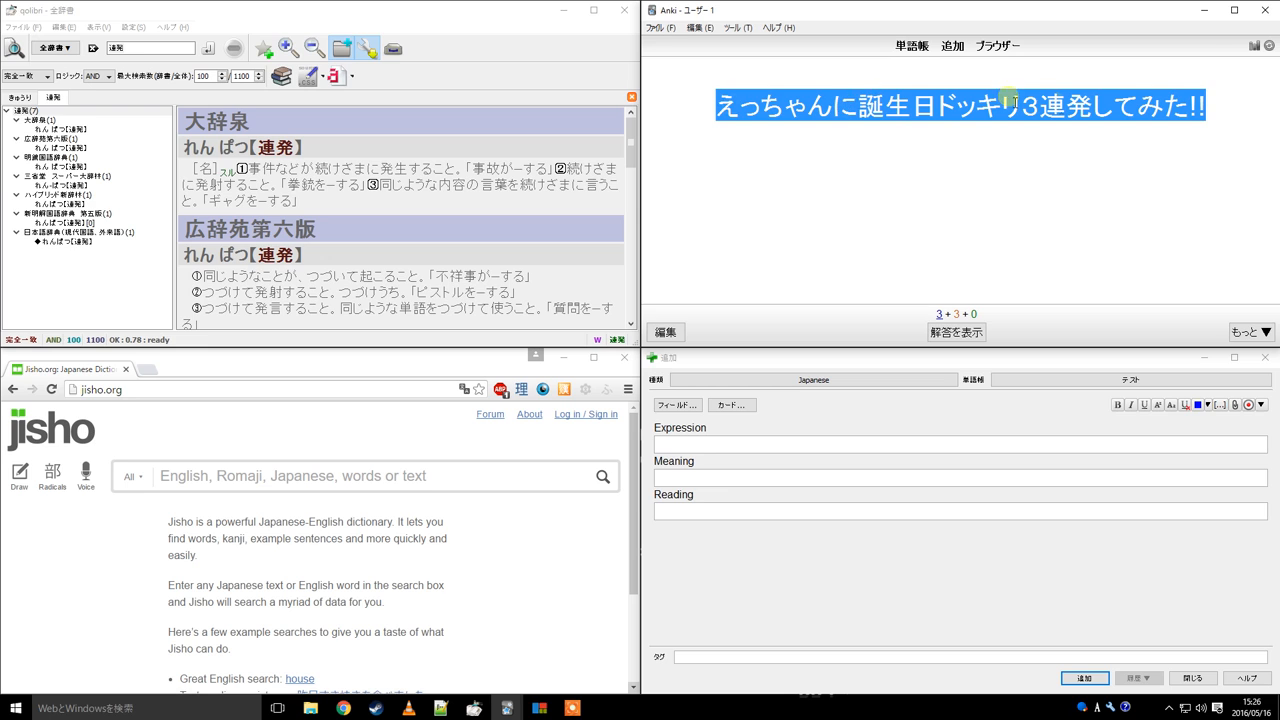
click(1045, 131)
drag(1040, 104, 1098, 110)
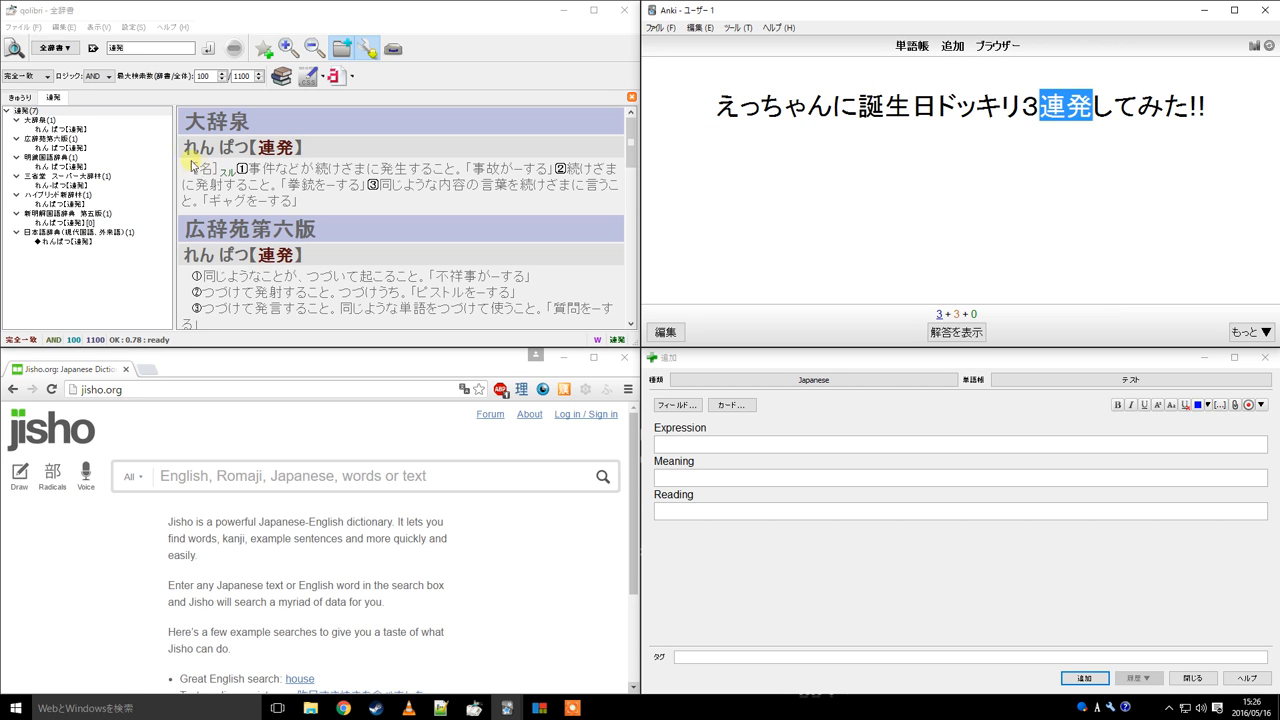
drag(185, 147, 246, 148)
click(953, 137)
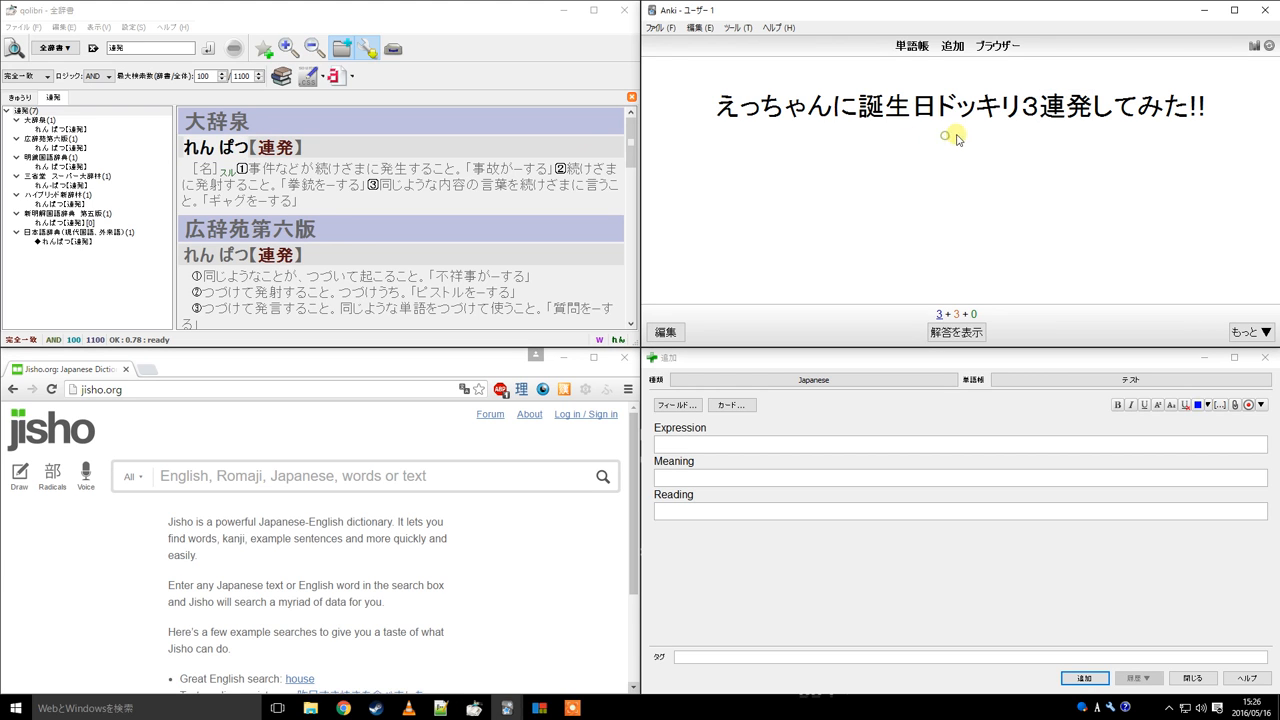
Copy the card's full sentence and search it on jisho.org
drag(702, 103, 1198, 106)
key(ctrl+c)
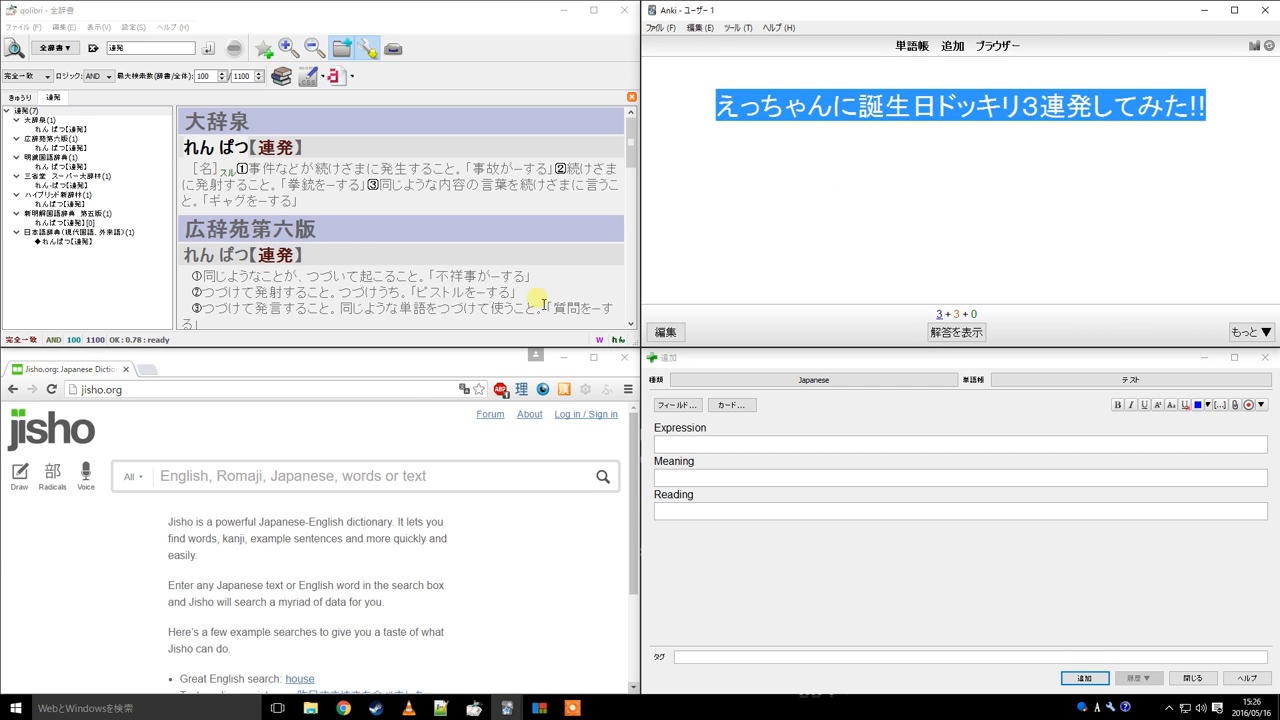
click(374, 470)
key(ctrl+v)
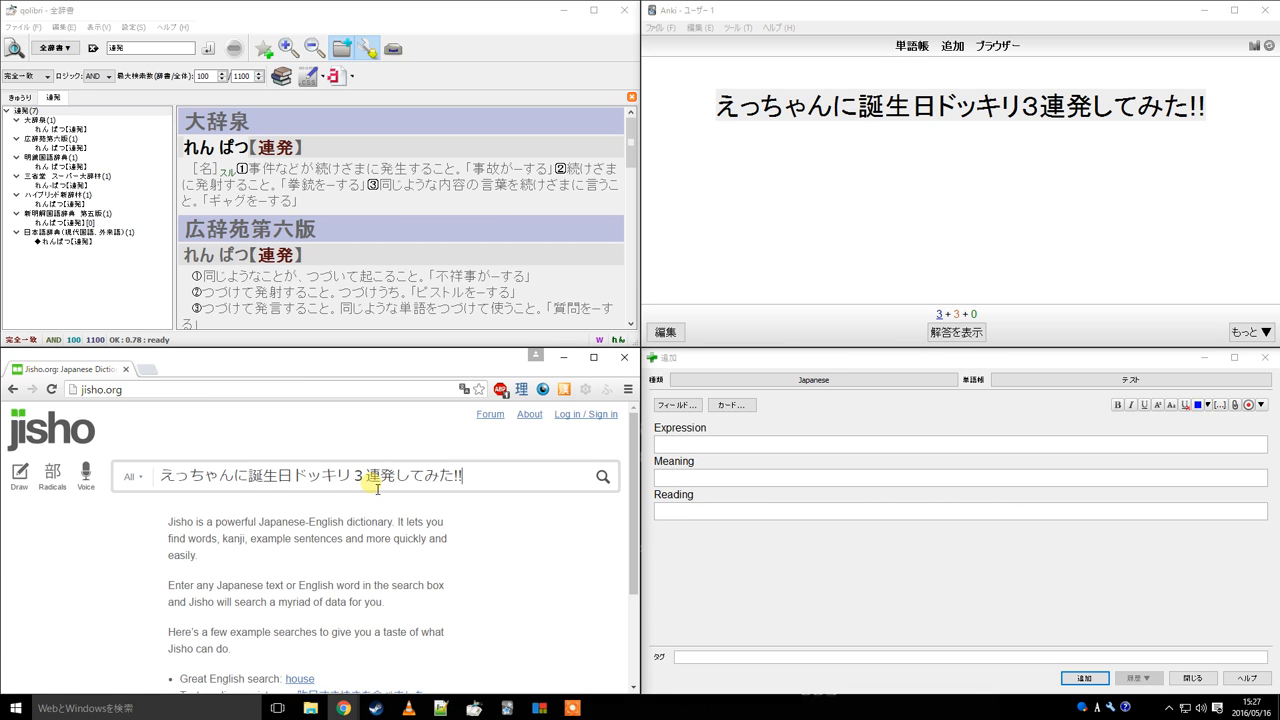
key(Return)
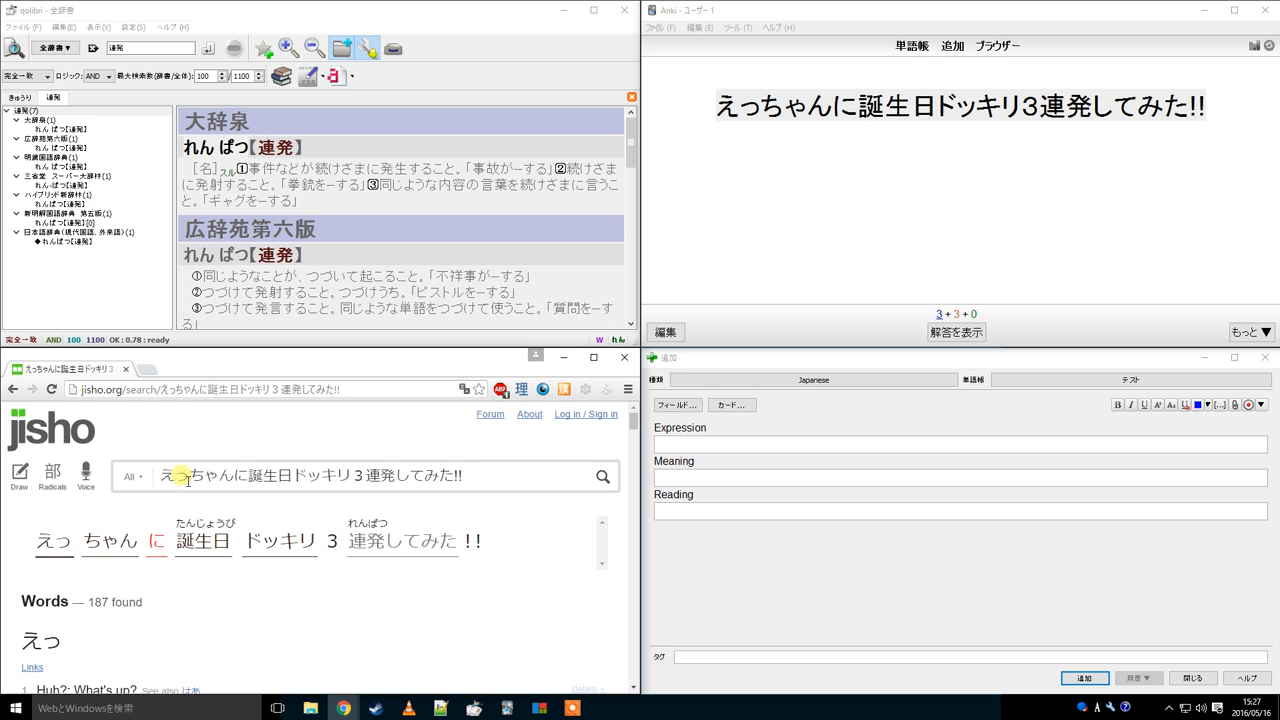
Open the jisho breakdown of 連発してみた to view its inflection details
double_click(58, 645)
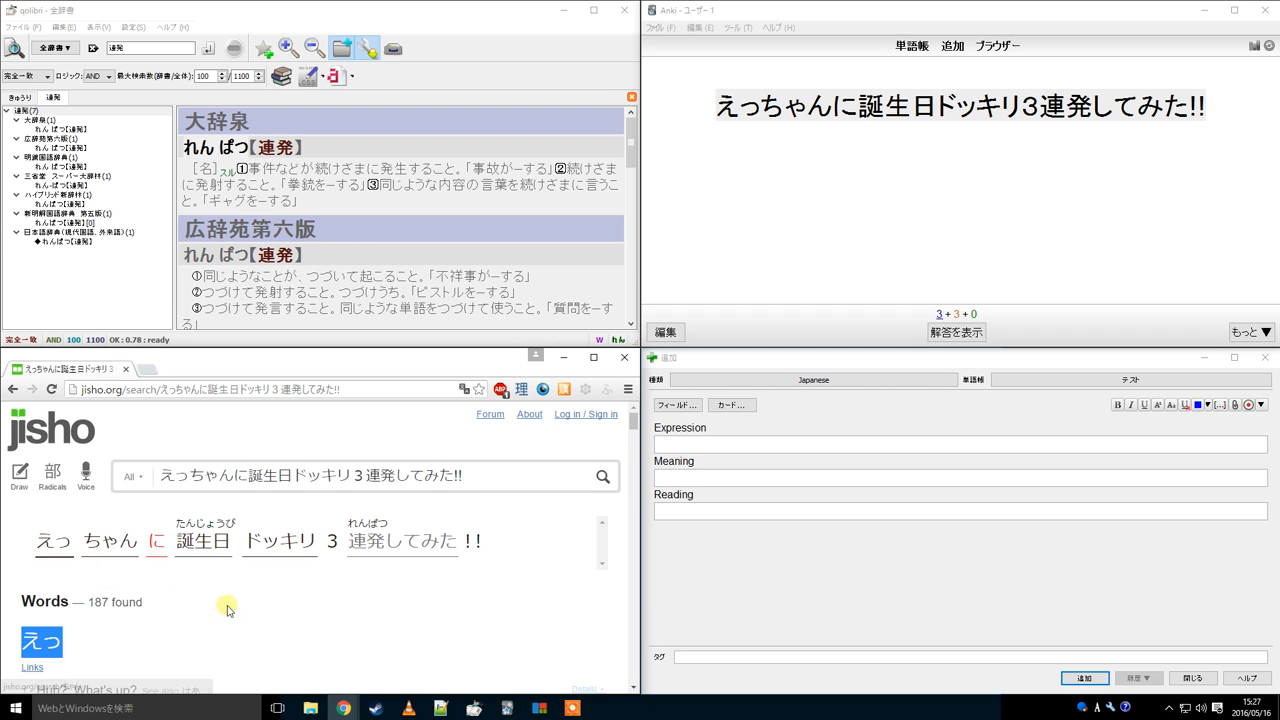
click(191, 592)
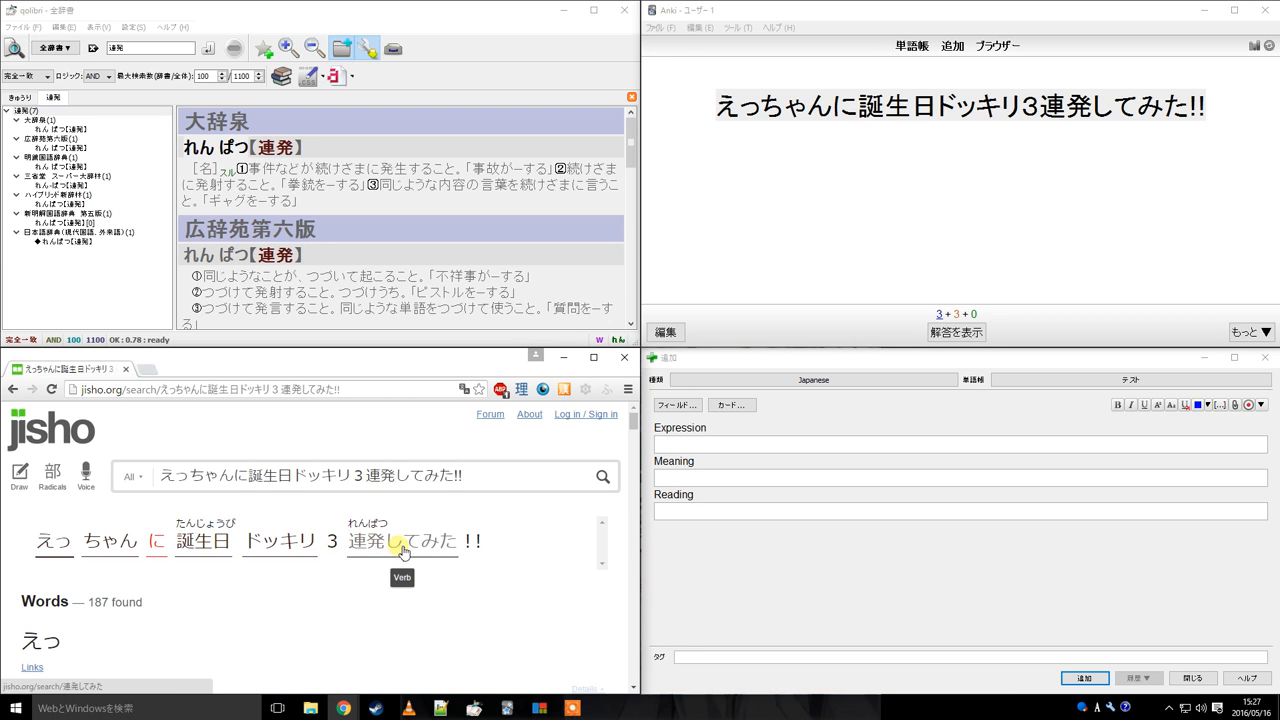
drag(367, 478, 460, 478)
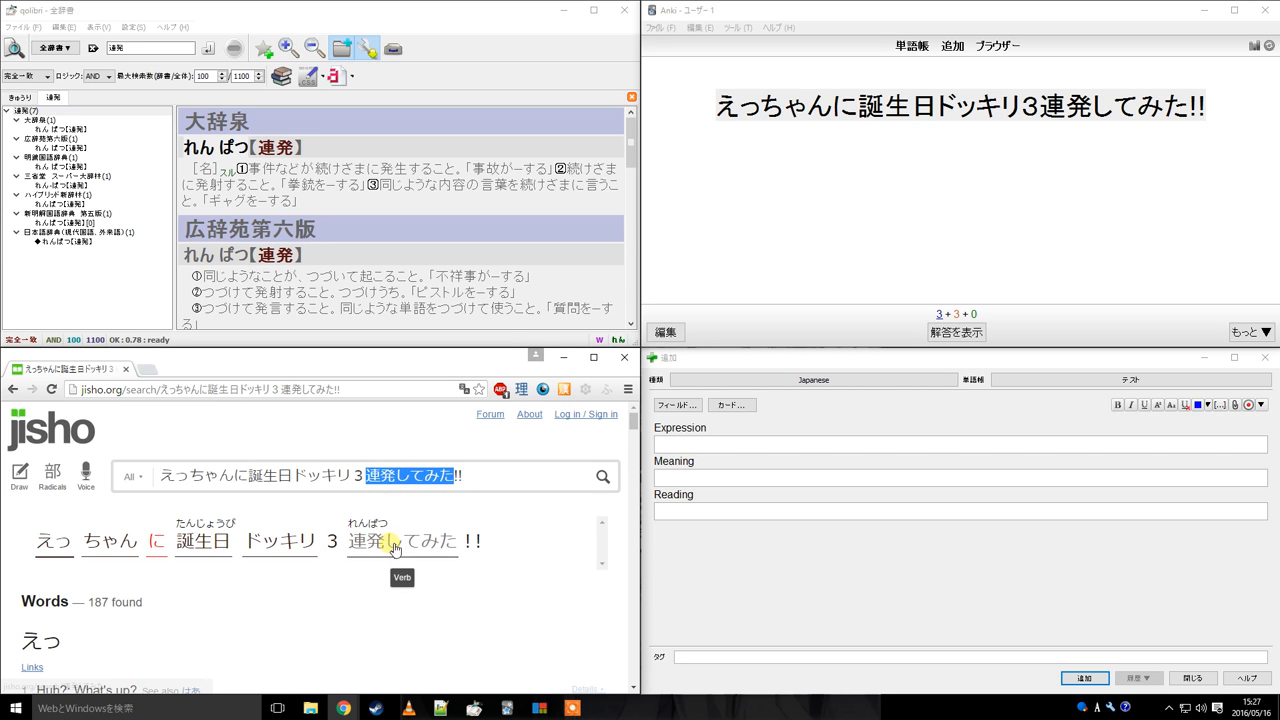
click(387, 598)
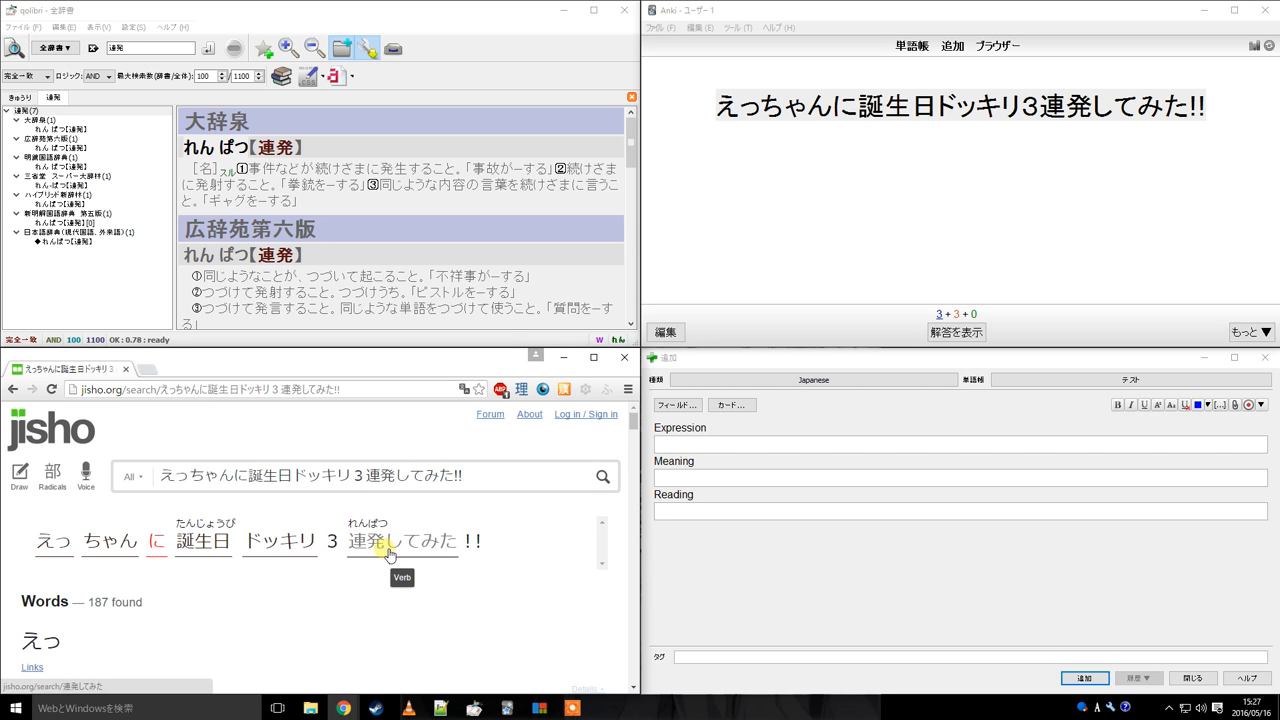
click(387, 552)
scroll(370, 558, down, 1)
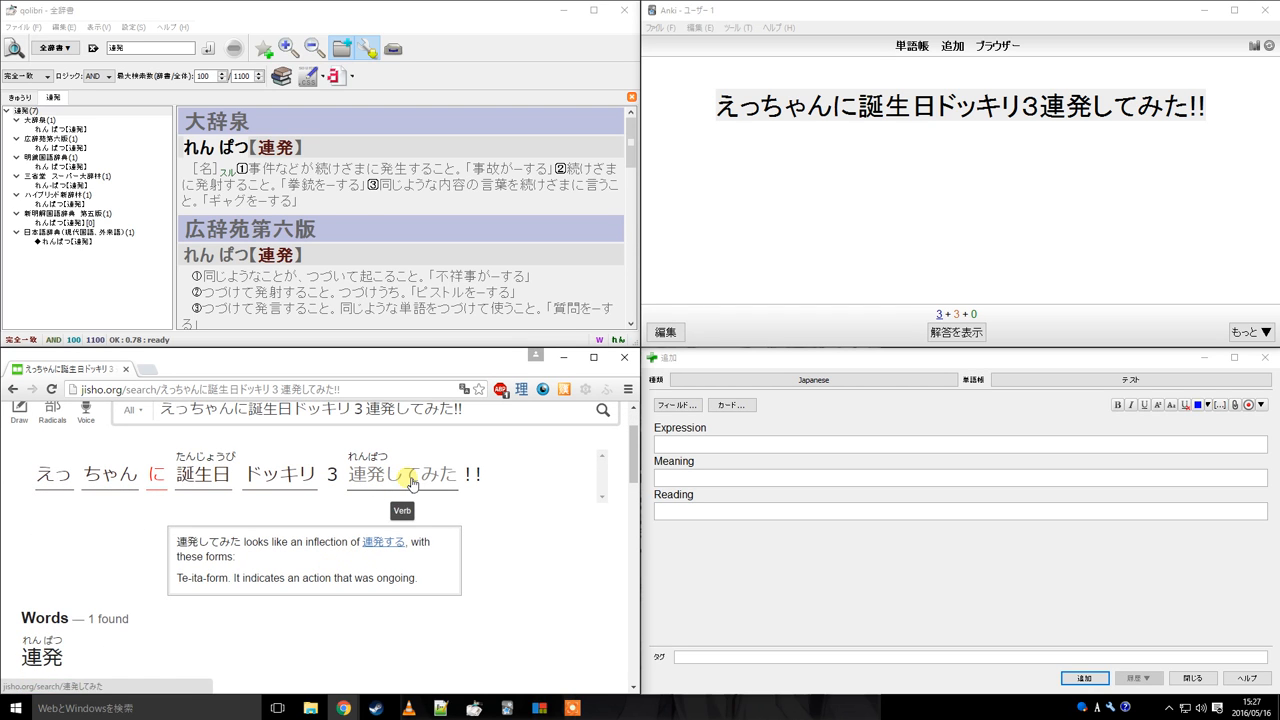
Copy 連発してみた from the jisho search box, search it in qolibri, and dismiss the result message
drag(367, 412, 452, 417)
key(ctrl+c)
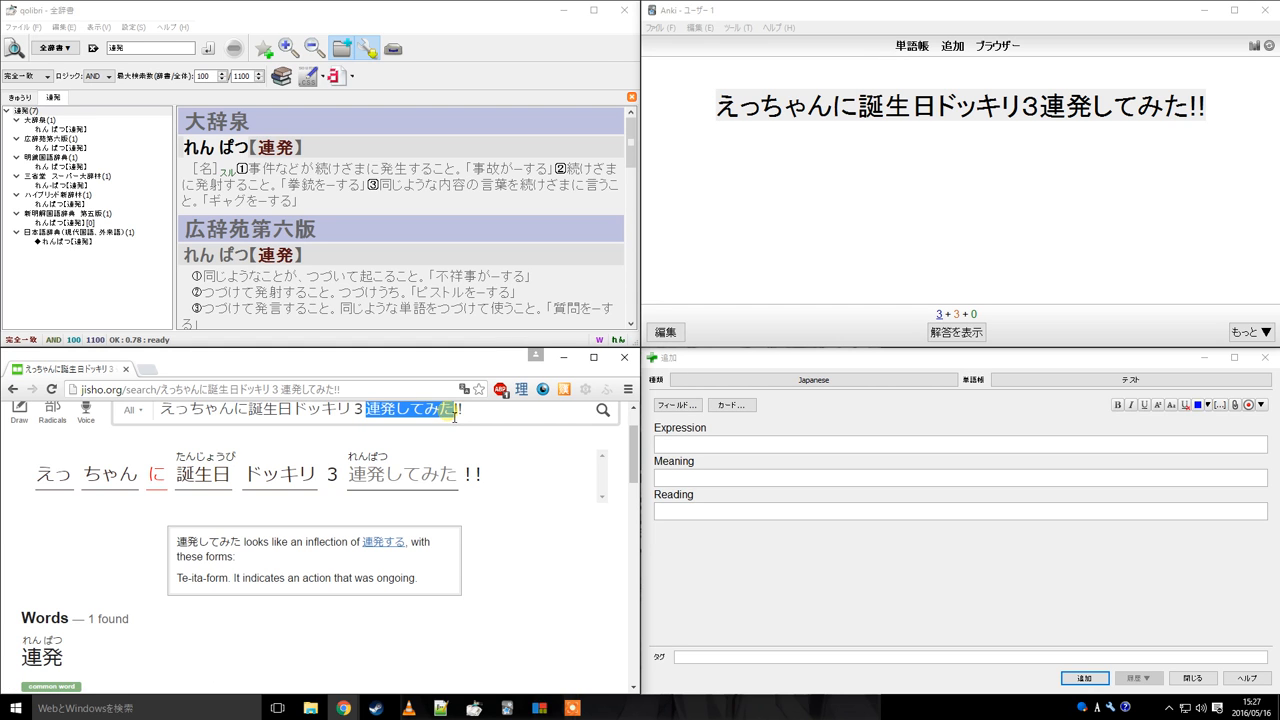
double_click(154, 48)
key(ctrl+v)
click(205, 47)
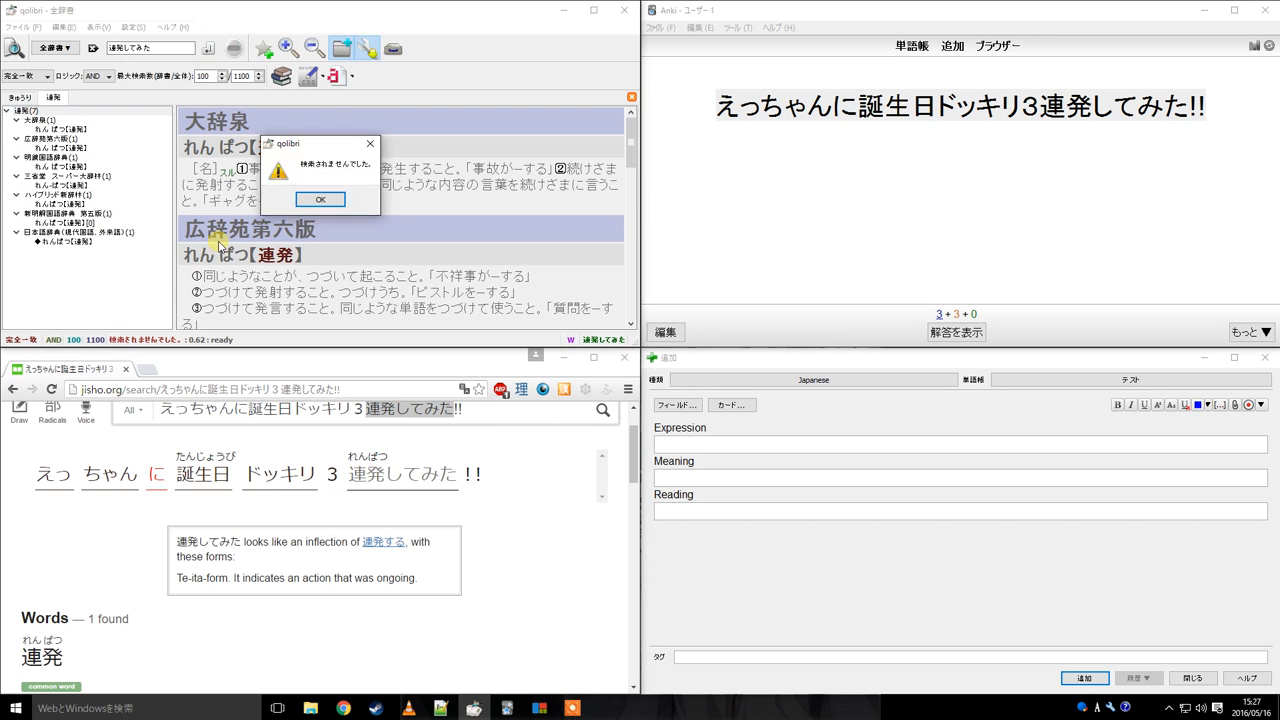
click(333, 200)
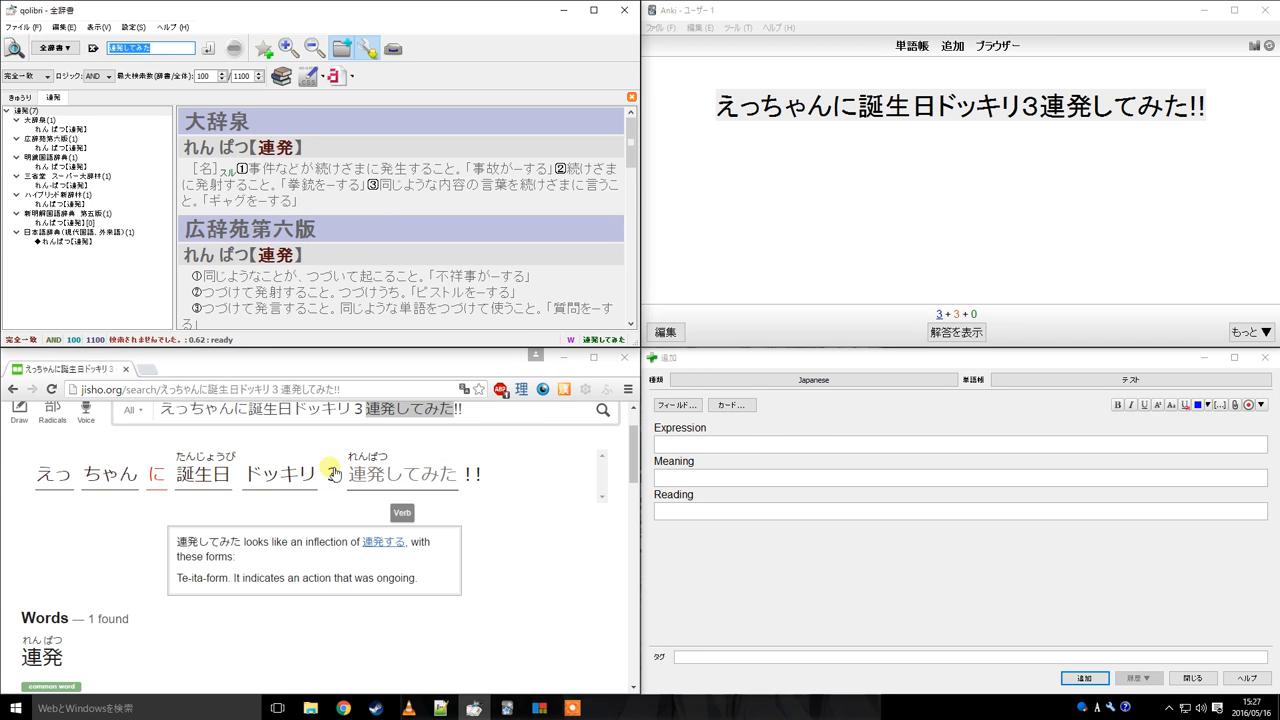
Copy the dictionary form 連発 from jisho and look it up in qolibri
drag(64, 657, 20, 657)
key(ctrl+c)
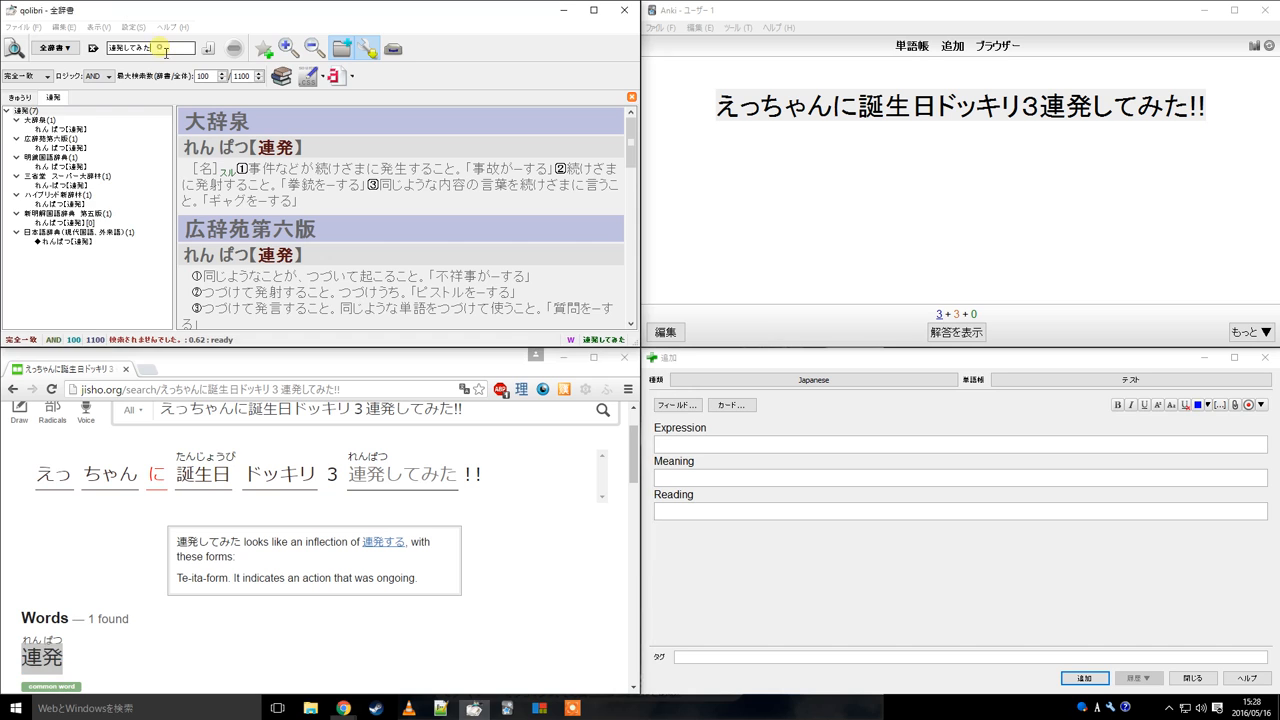
triple_click(296, 147)
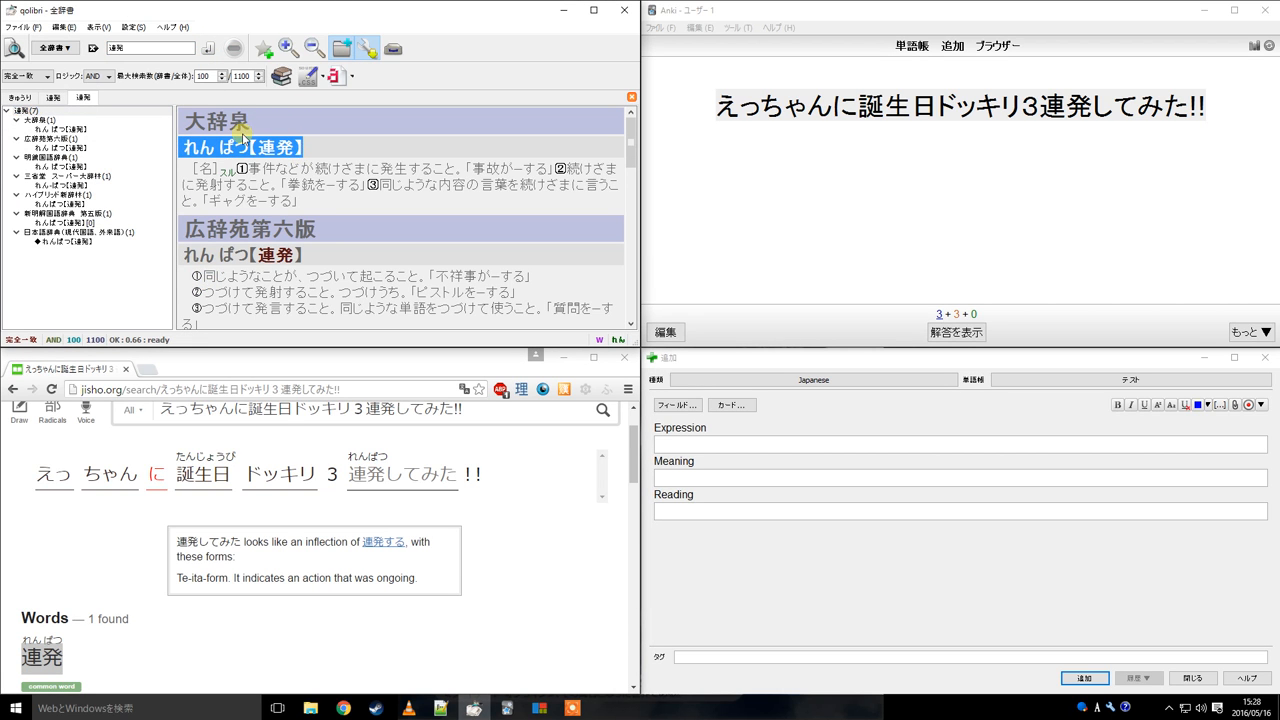
click(20, 97)
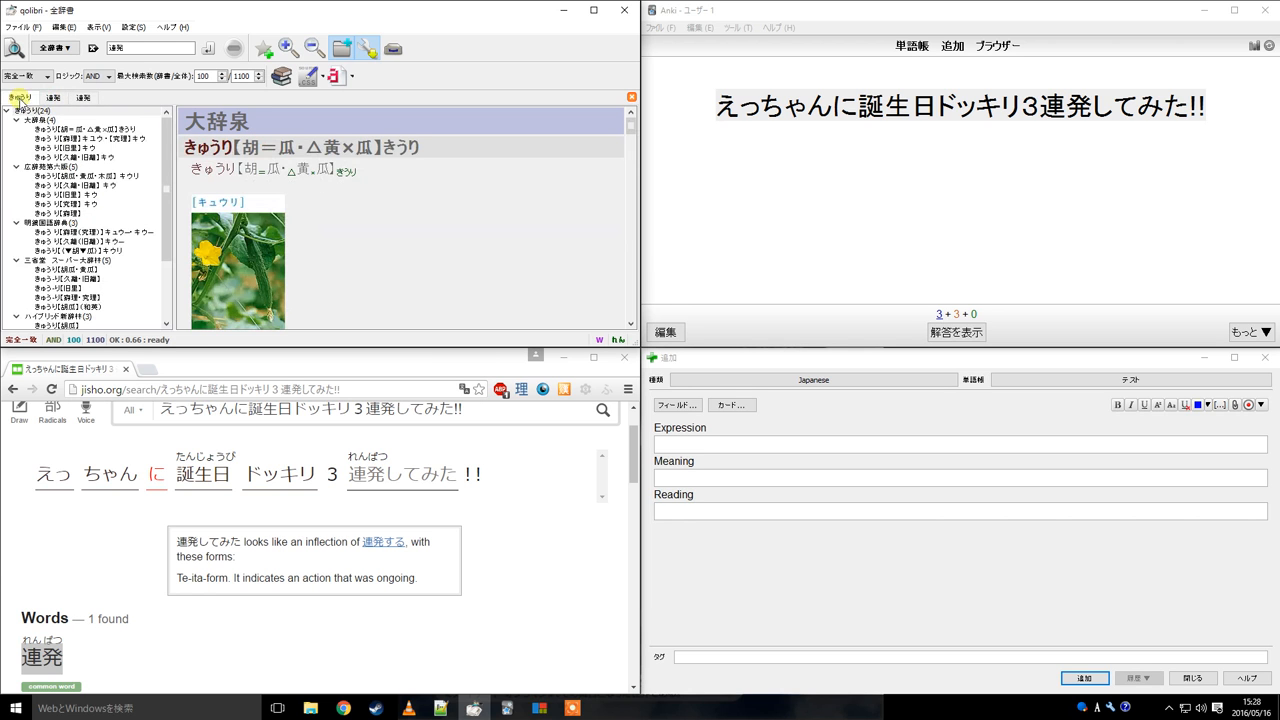
click(145, 47)
click(210, 49)
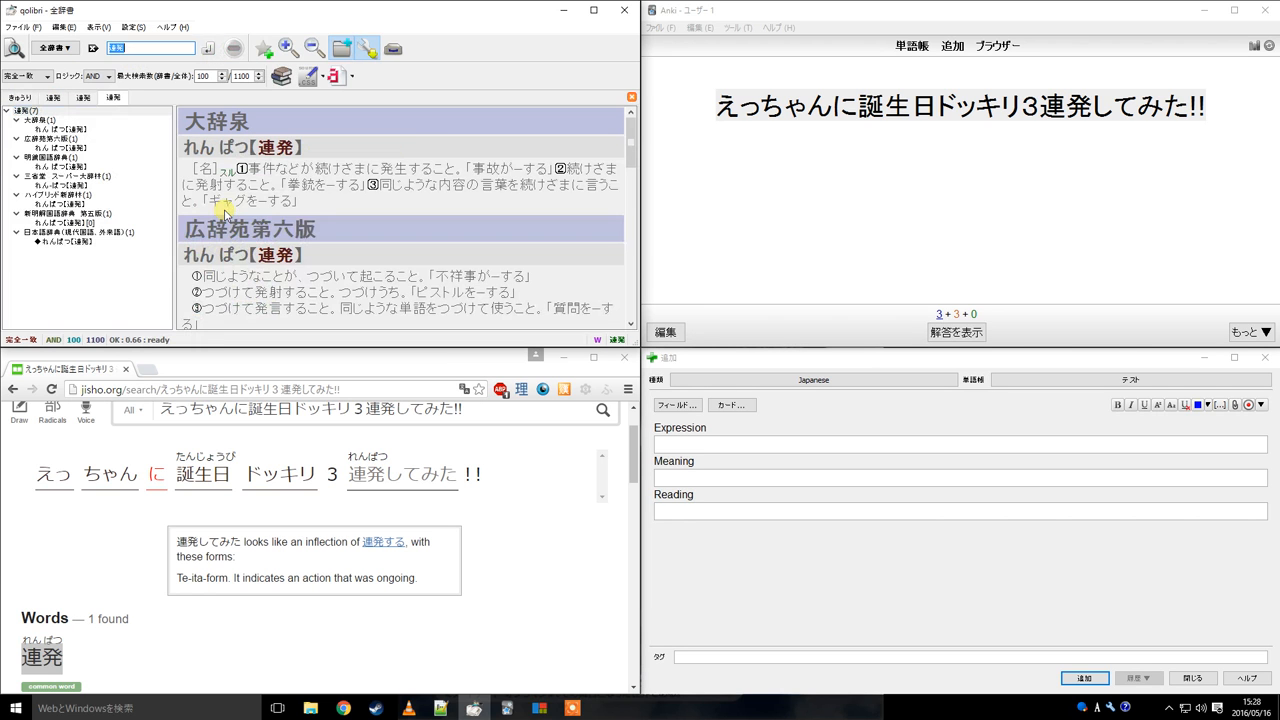
click(1024, 184)
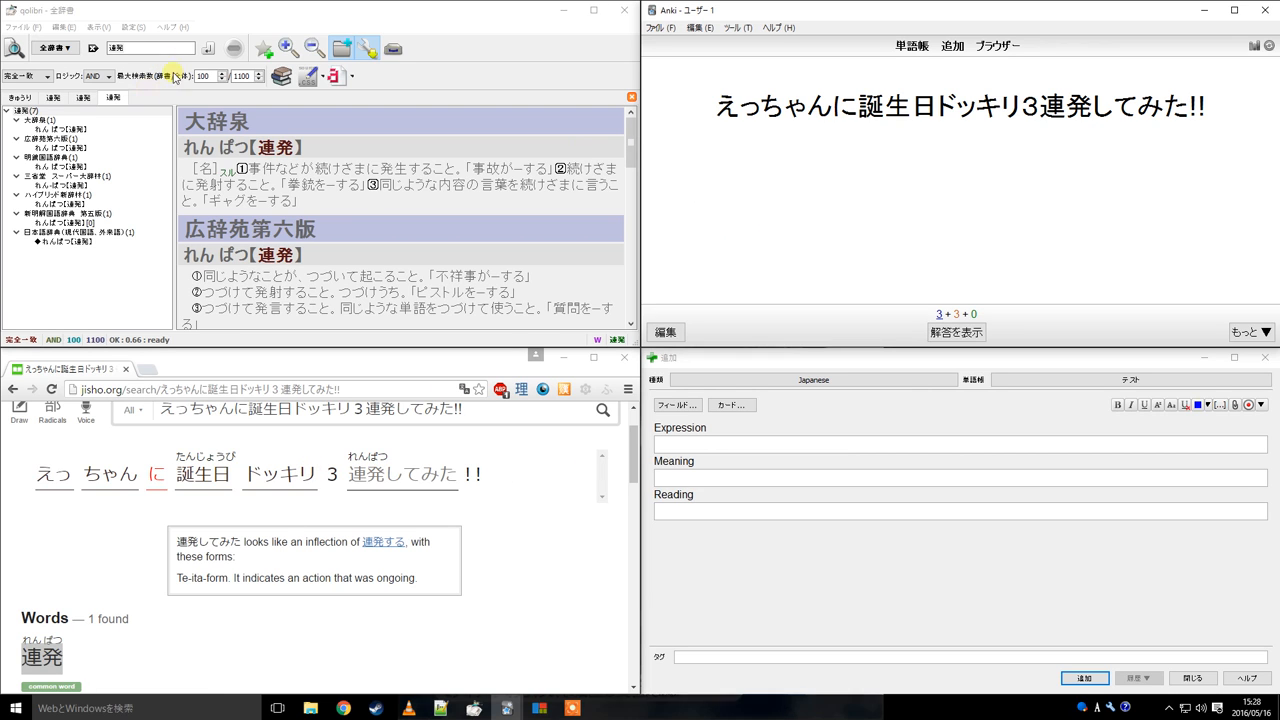
click(393, 506)
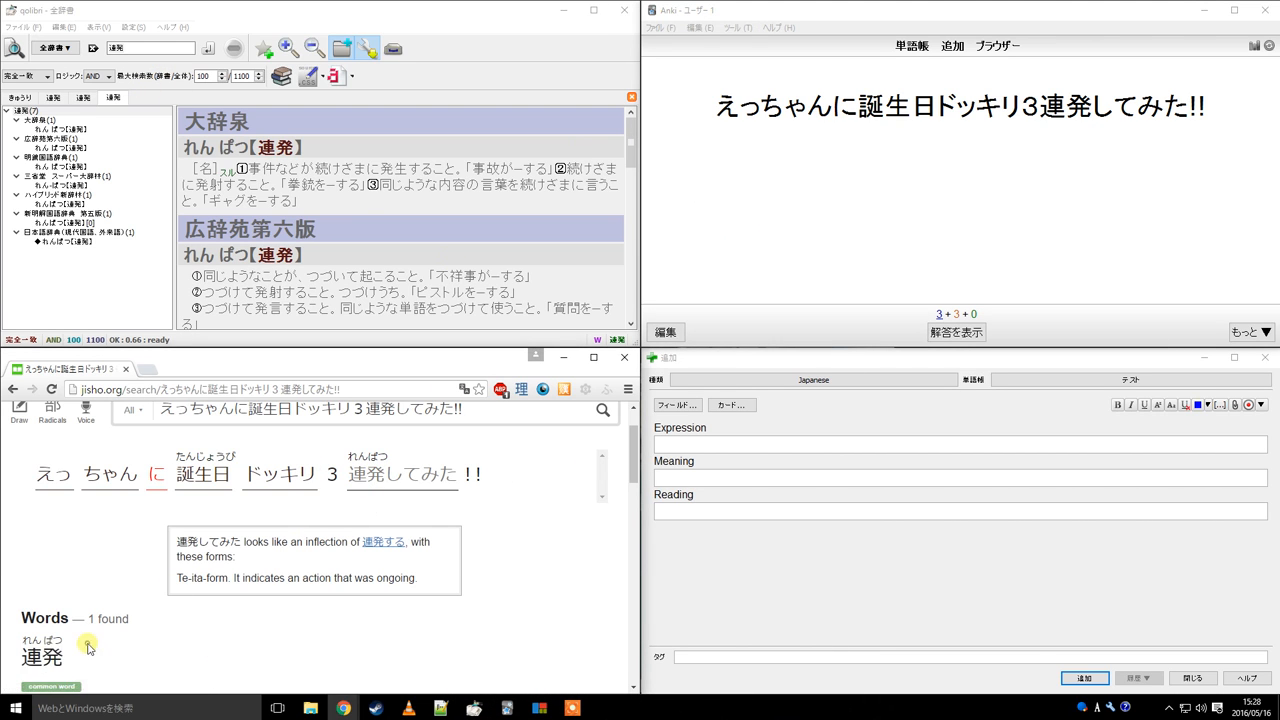
drag(22, 656, 64, 656)
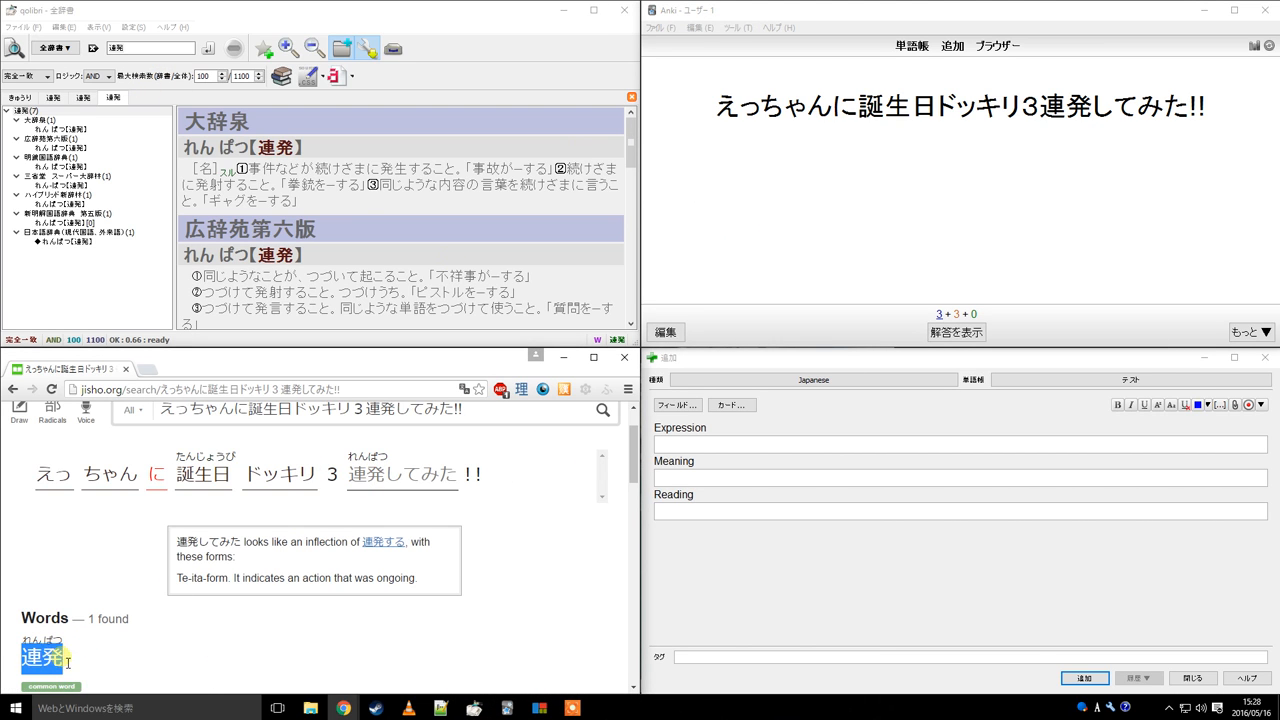
click(875, 104)
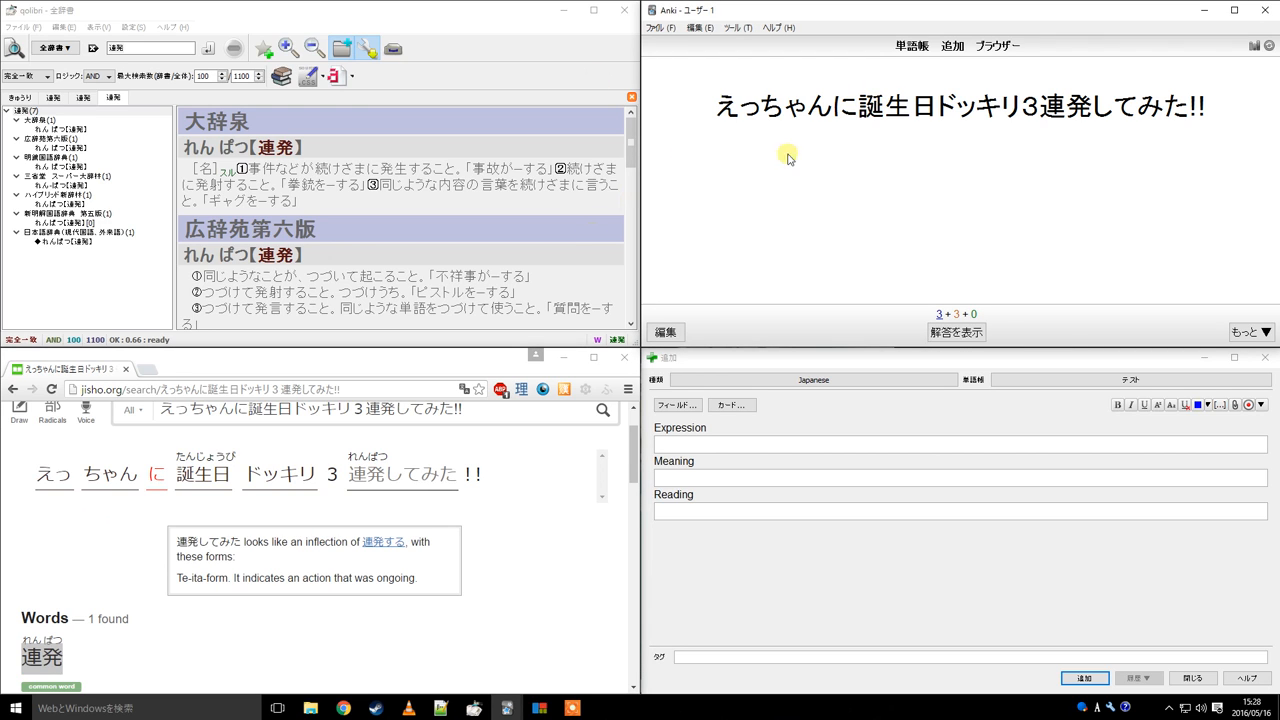
Open the current card's note for editing, inspect its Expression and Reading fields, and close it
click(891, 150)
key(e)
click(816, 112)
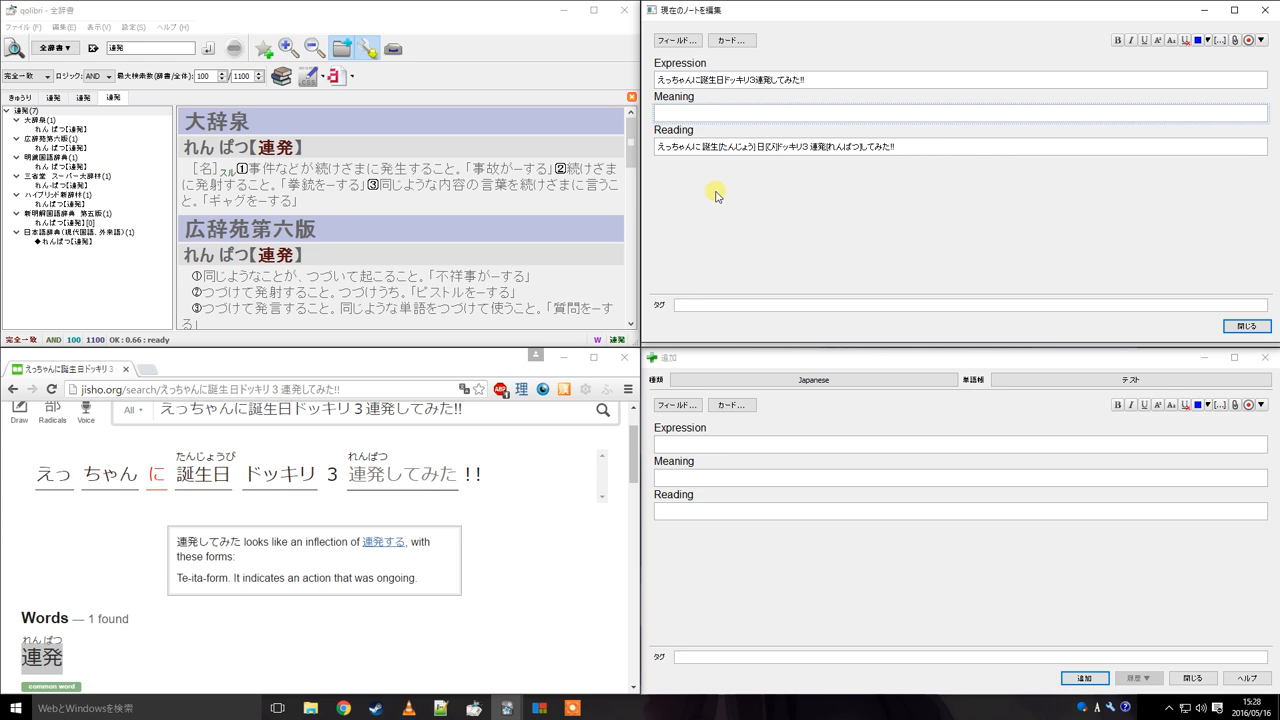
click(857, 80)
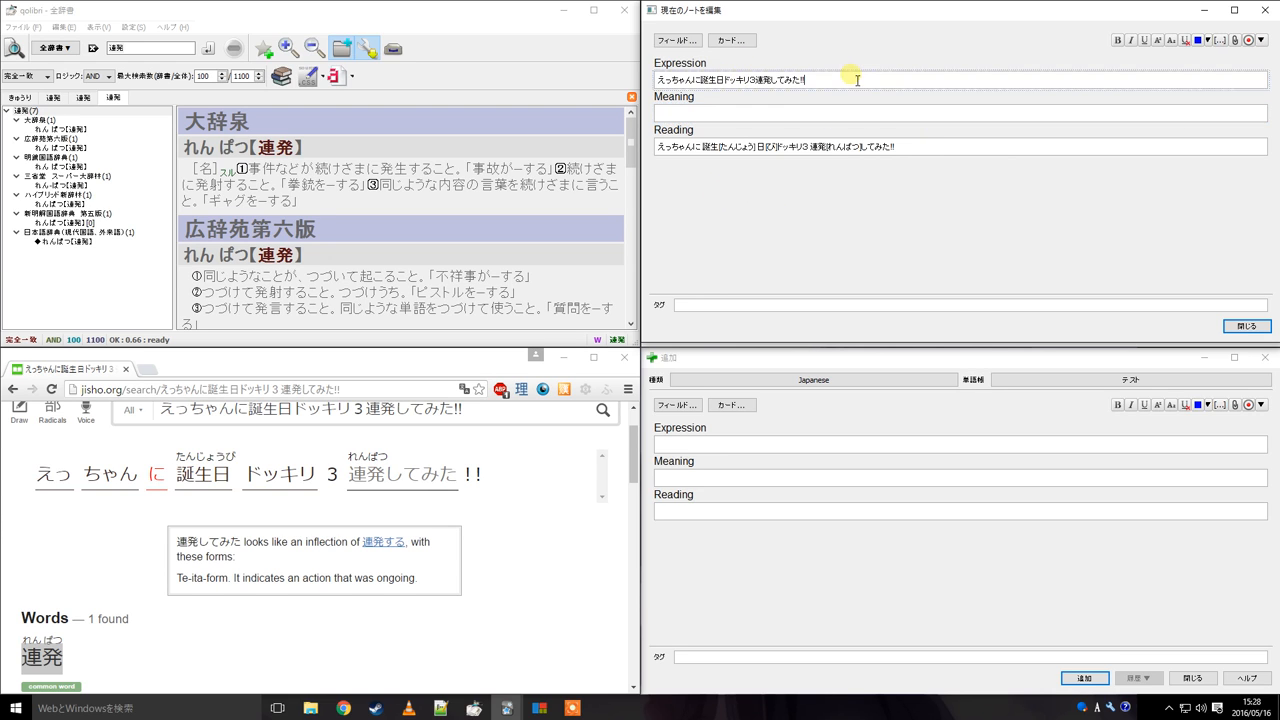
click(931, 146)
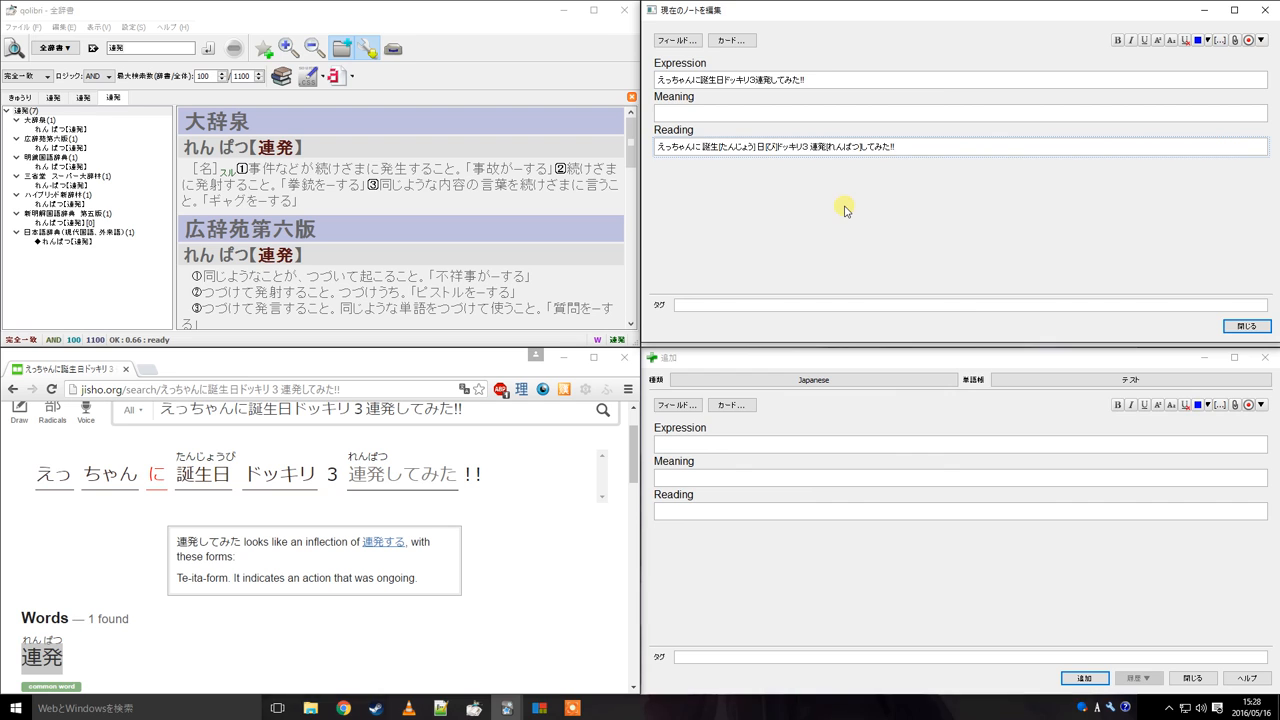
click(1246, 326)
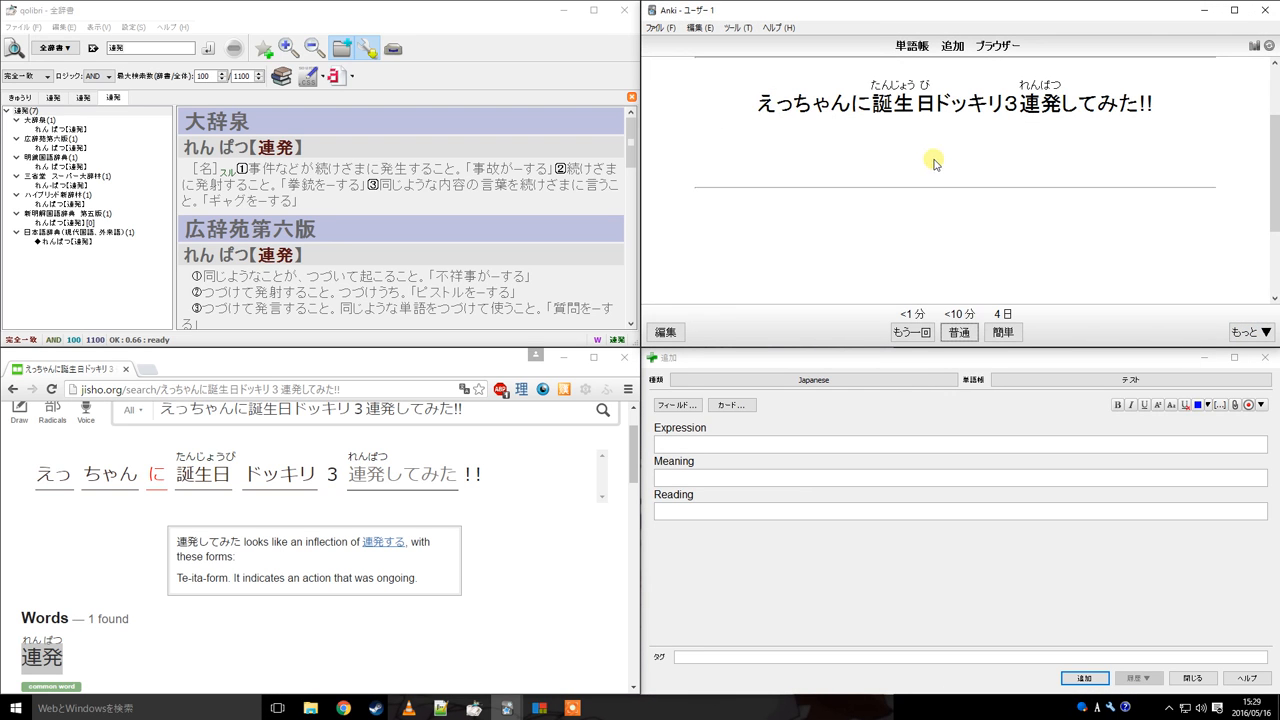
Reveal the card's answer and highlight words in its furigana reading
key(space)
drag(871, 180, 937, 171)
click(886, 188)
drag(1020, 188, 1066, 172)
click(1040, 206)
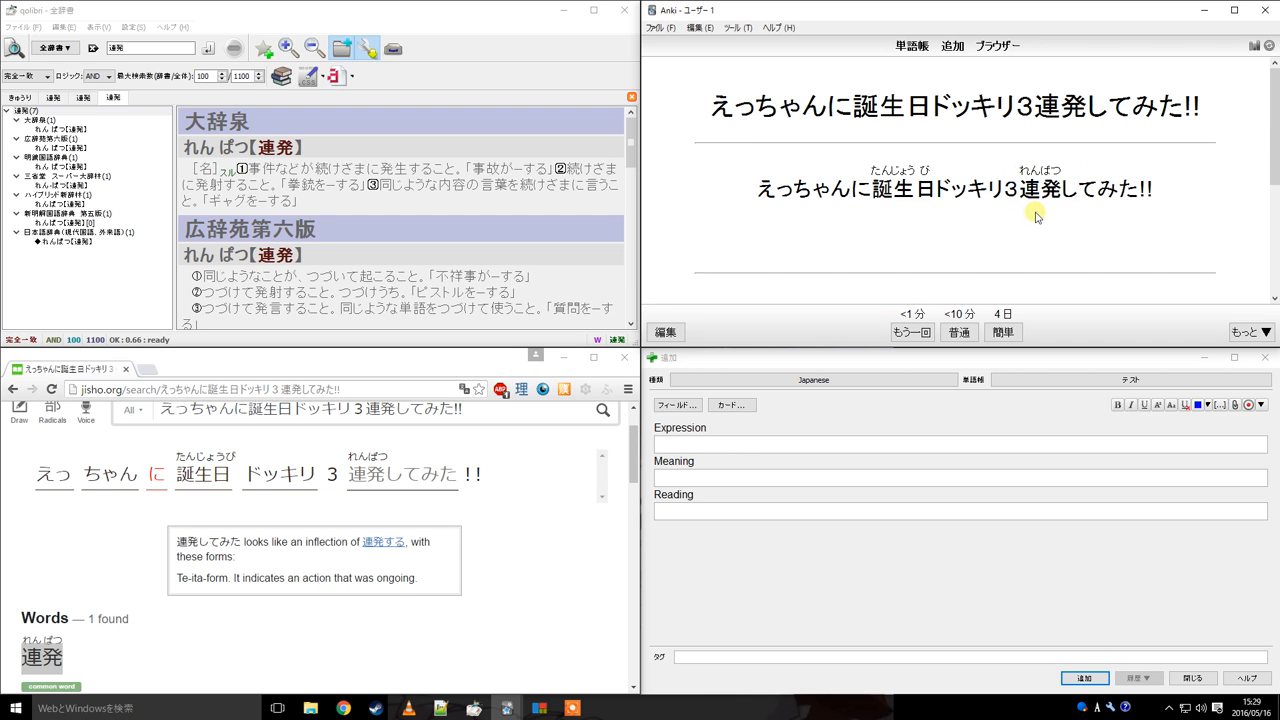
Open the current note for editing and copy the first 大辞泉 definition of 連発 from qolibri
key(e)
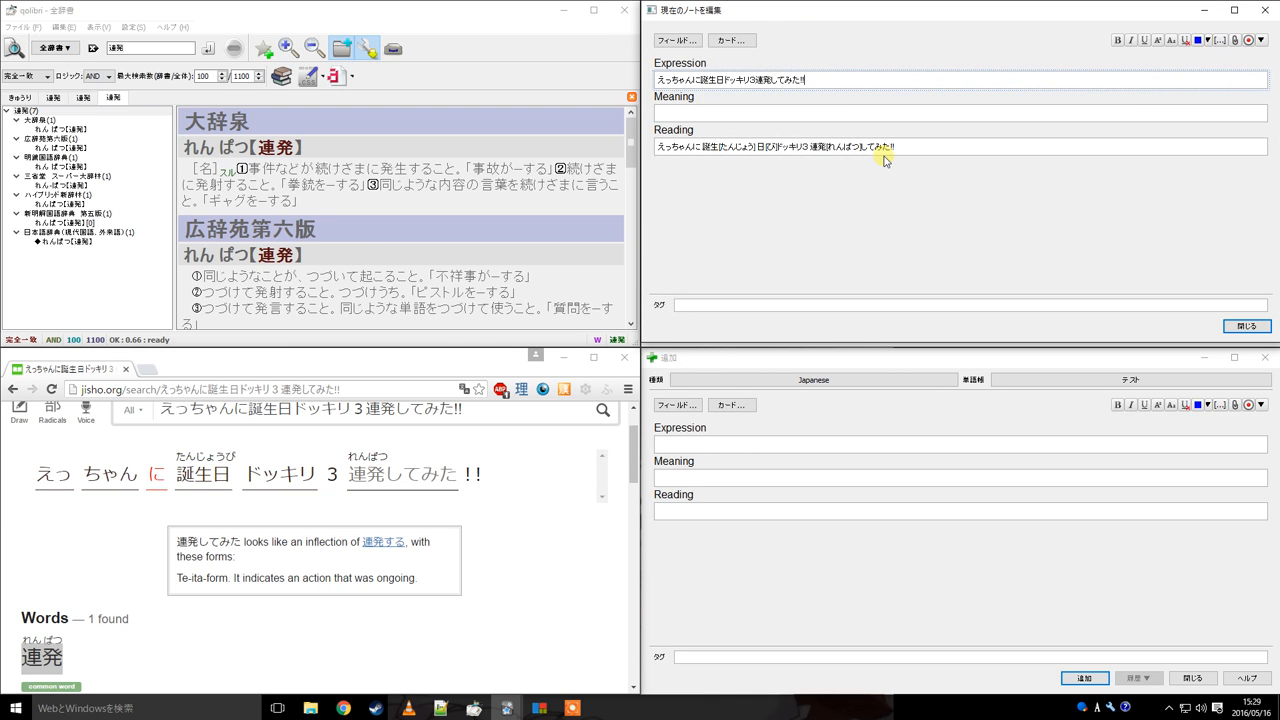
click(778, 116)
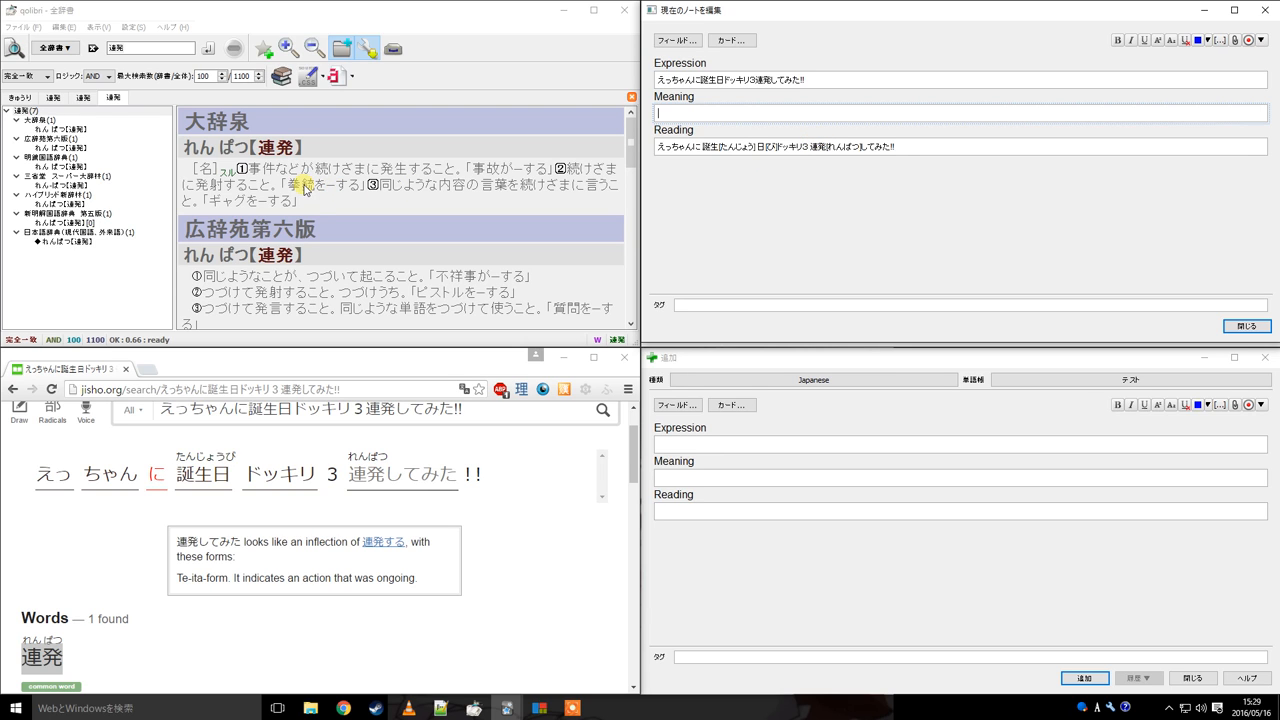
drag(248, 168, 554, 177)
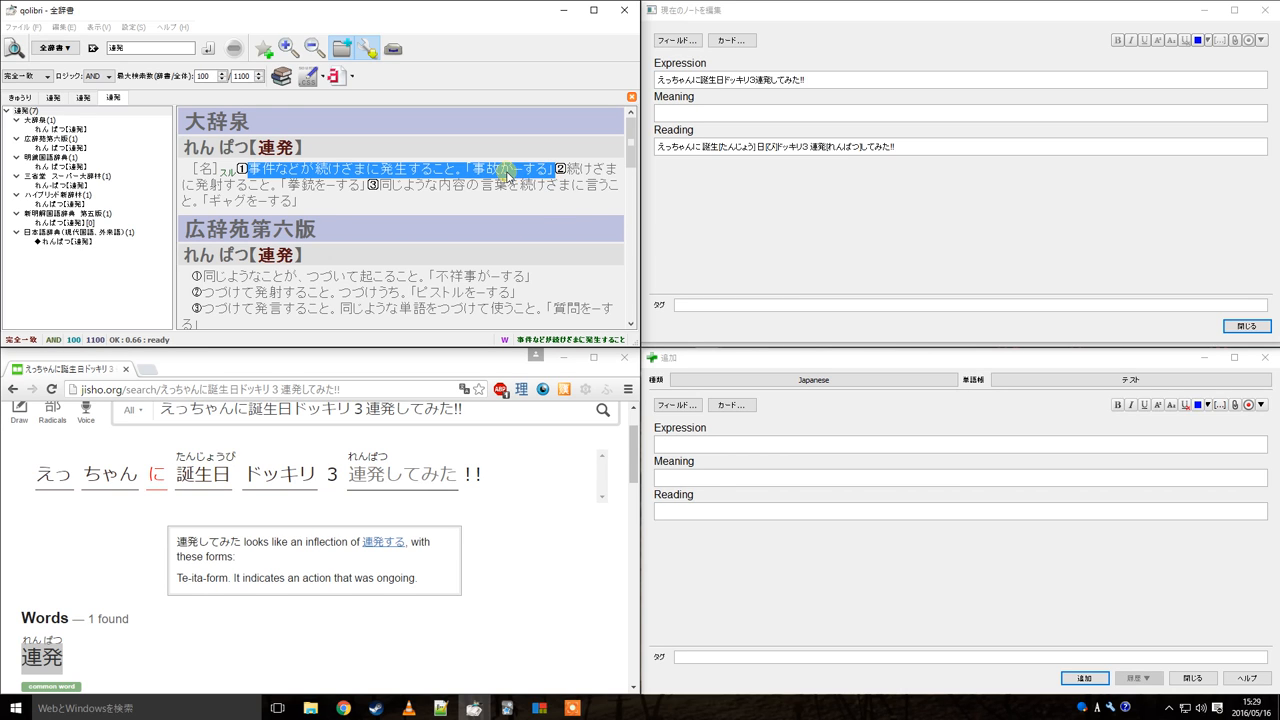
right_click(507, 174)
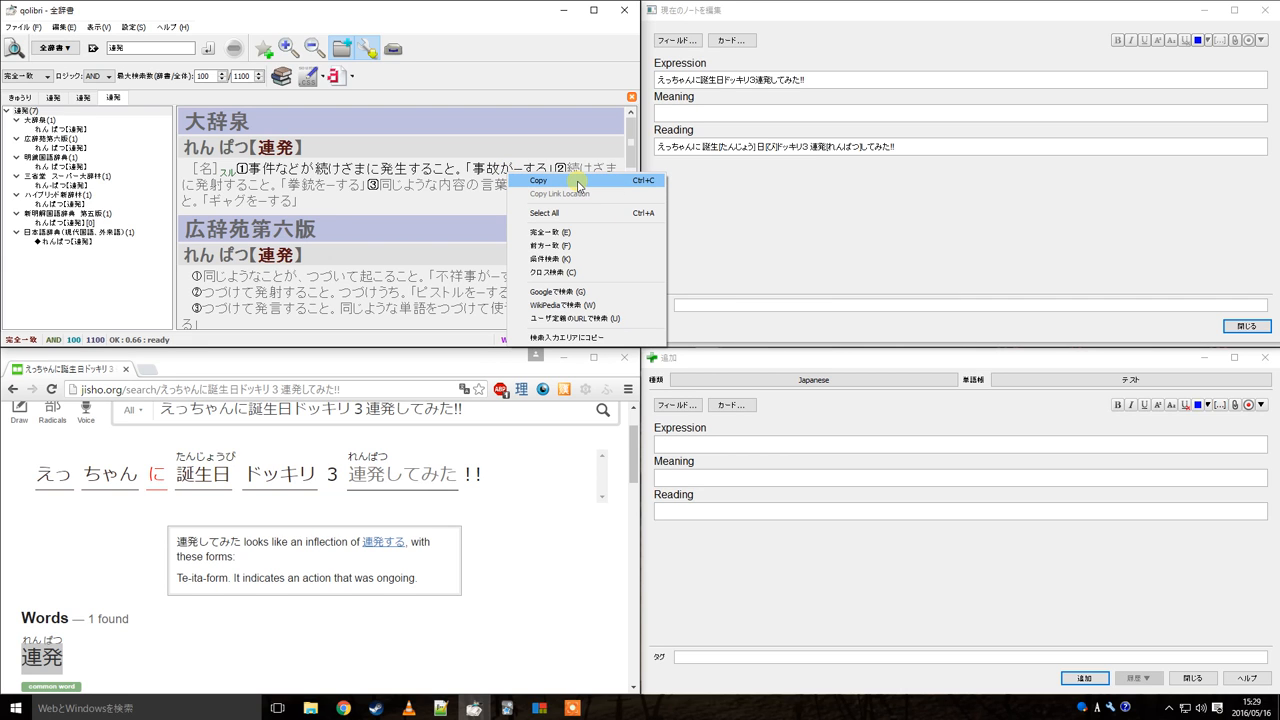
click(578, 182)
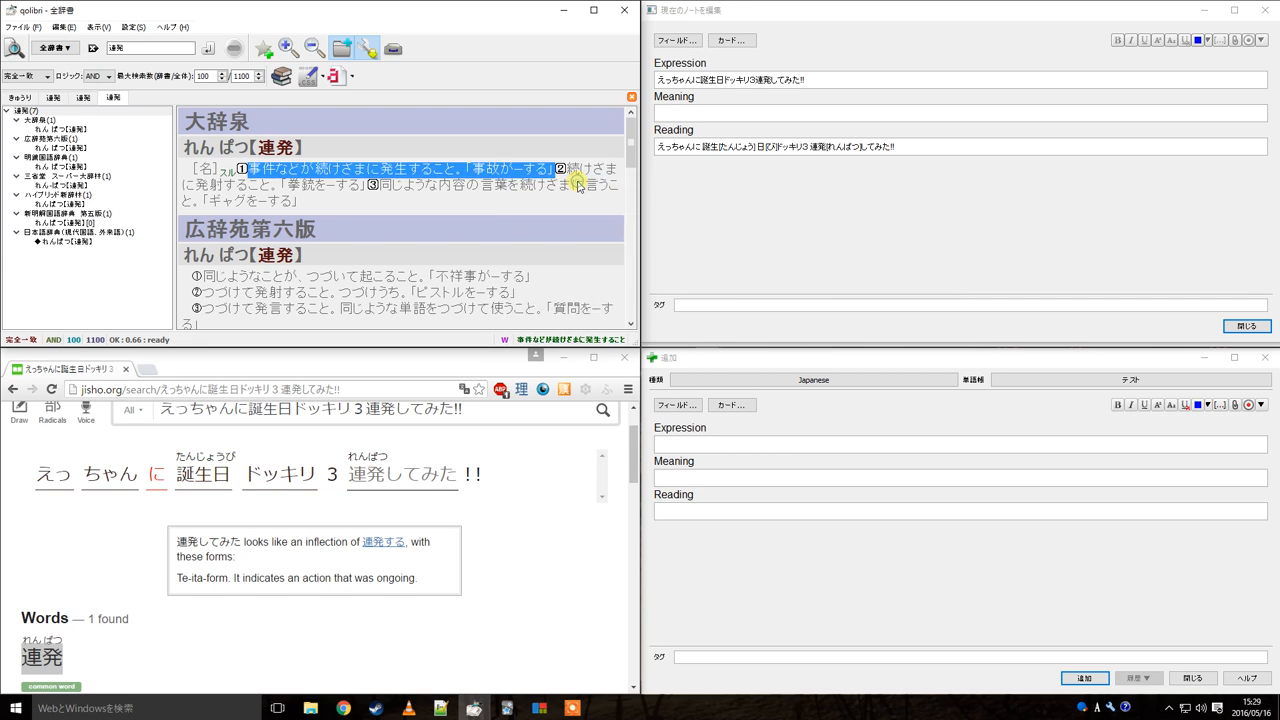
Paste the definition, preceded by the headword れんぱつ【連発】, into the Add window's Meaning field
click(780, 476)
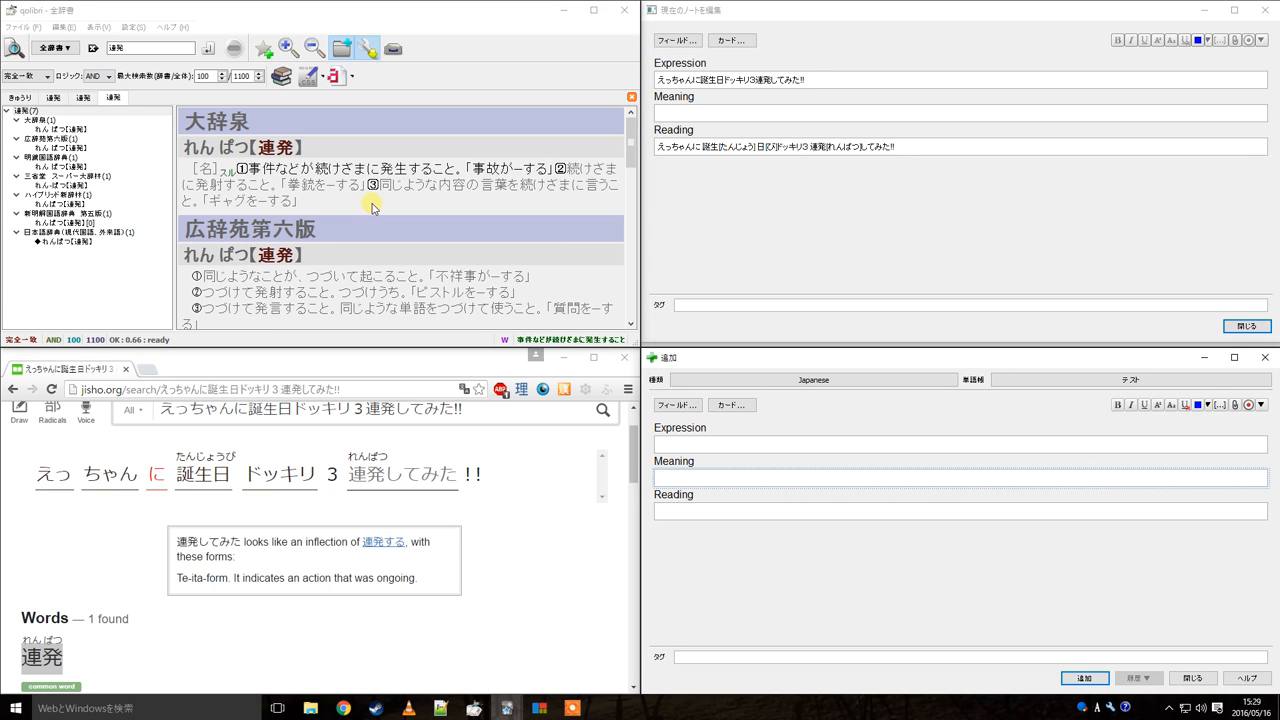
key(ctrl+v)
triple_click(265, 148)
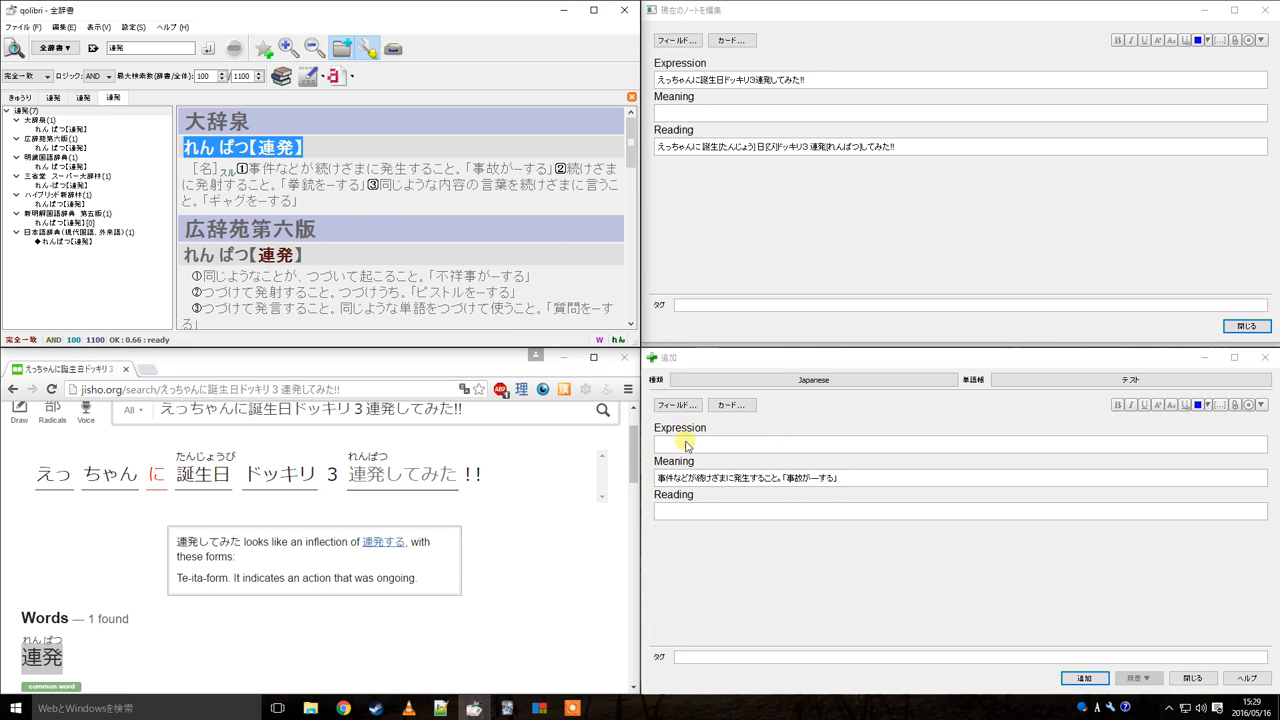
key(ctrl+c)
click(657, 478)
key(ctrl+v)
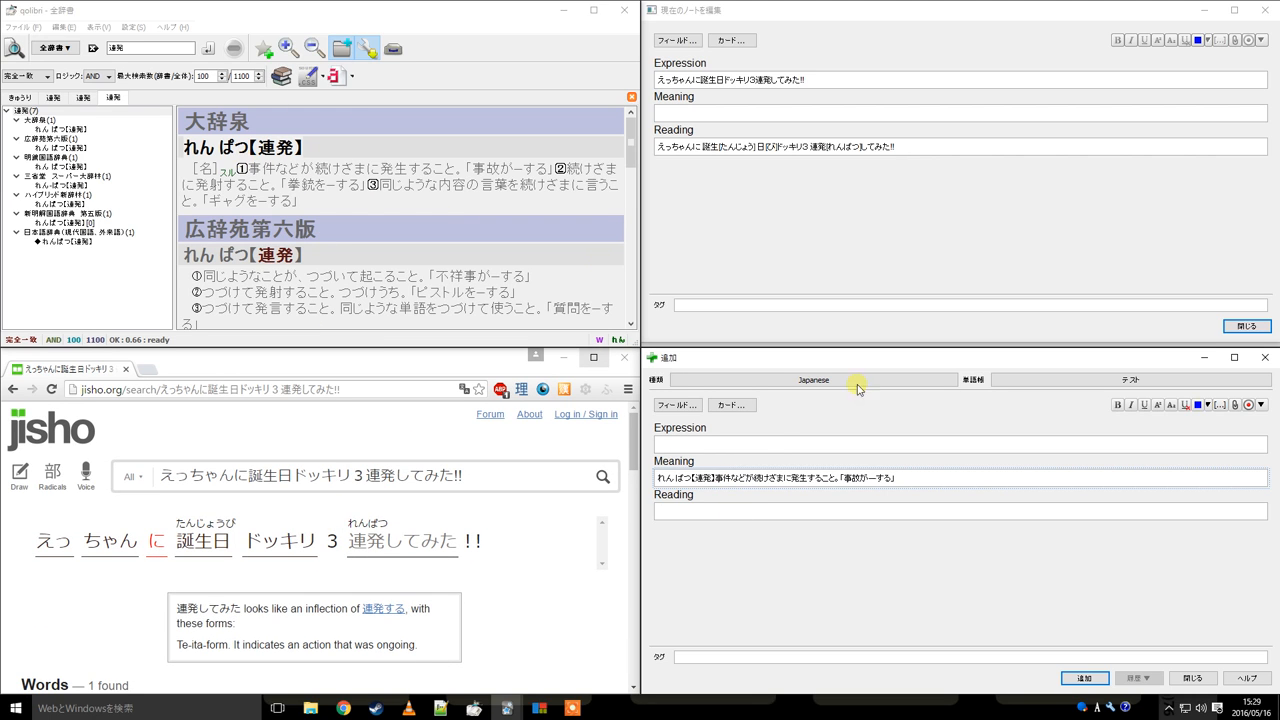
Search jisho for the copied definition sentence to see its kanji readings
drag(240, 168, 552, 170)
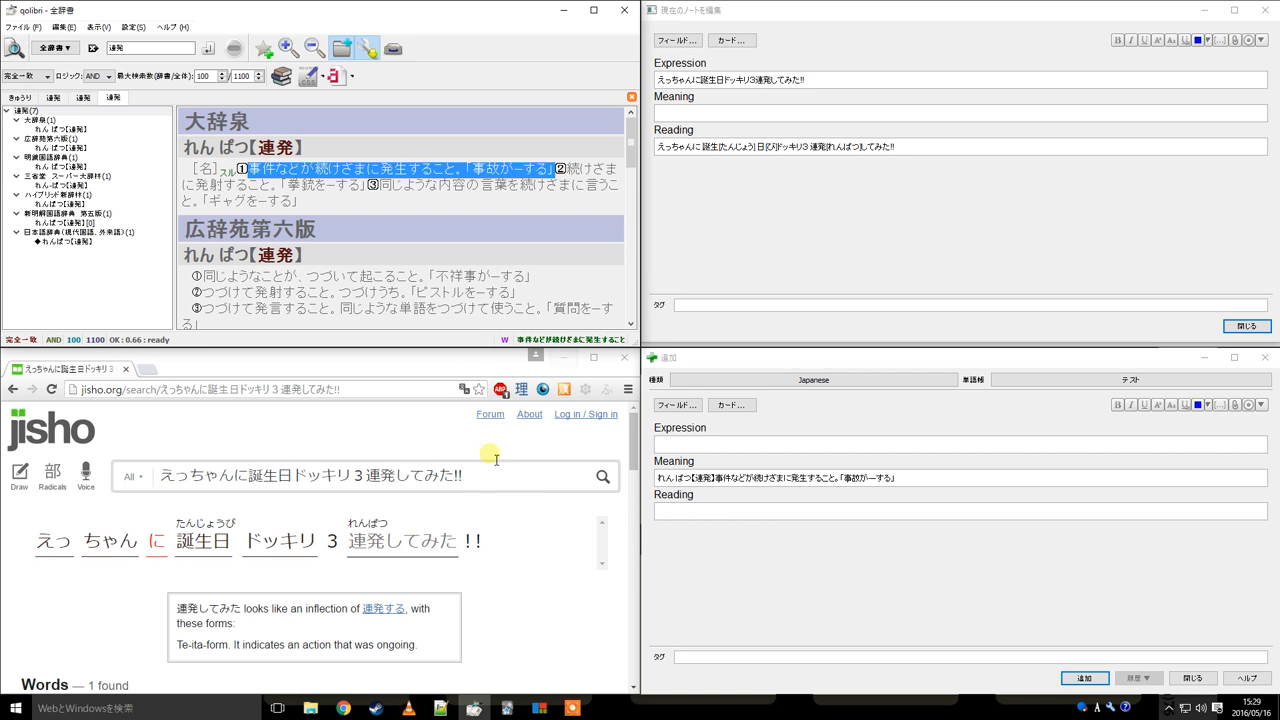
click(497, 462)
key(ctrl+a)
key(ctrl+v)
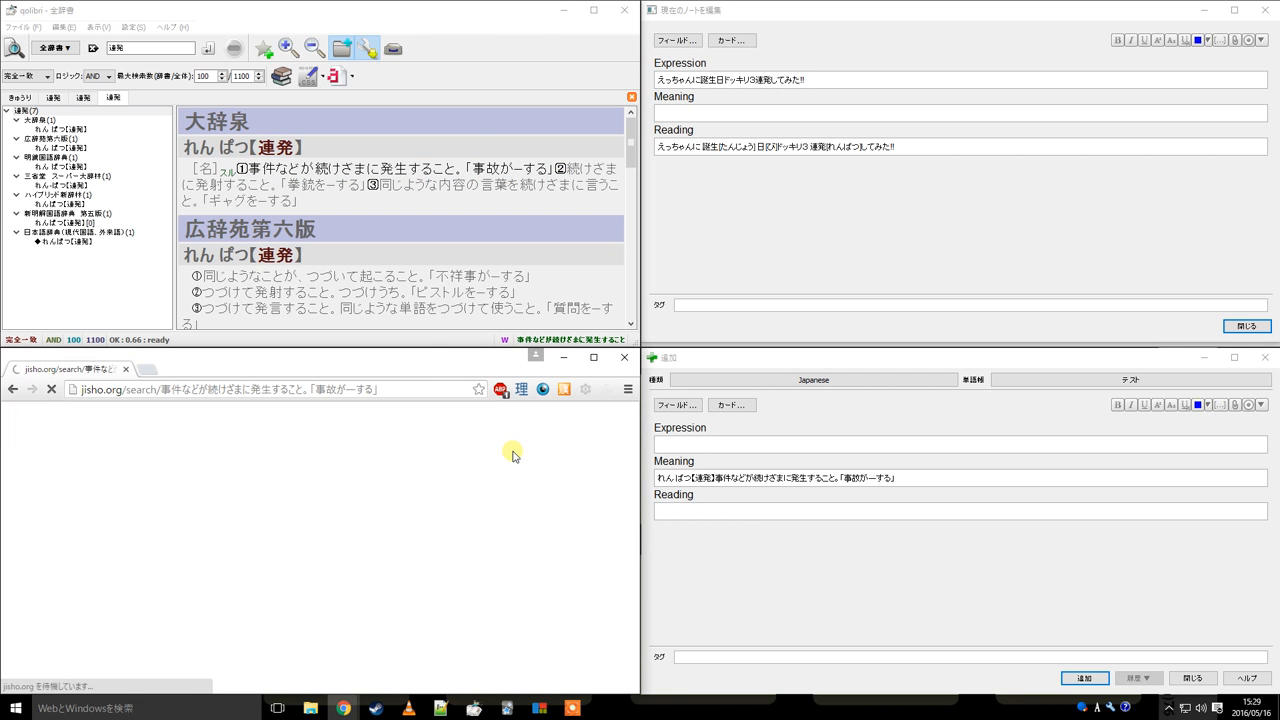
Try inserting jisho's reading じけん in brackets after 事件 in the Add window's Meaning field, then remove it
drag(36, 520, 67, 525)
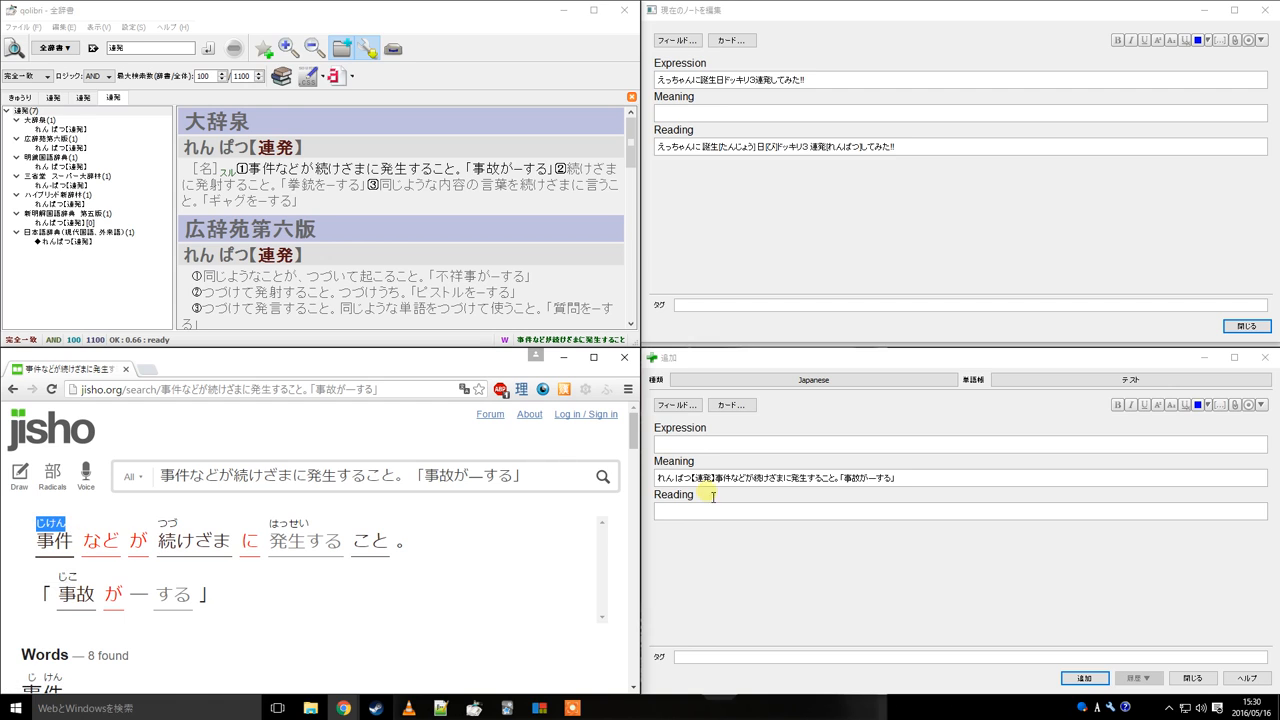
click(740, 477)
text([)
key(ctrl+v)
text(])
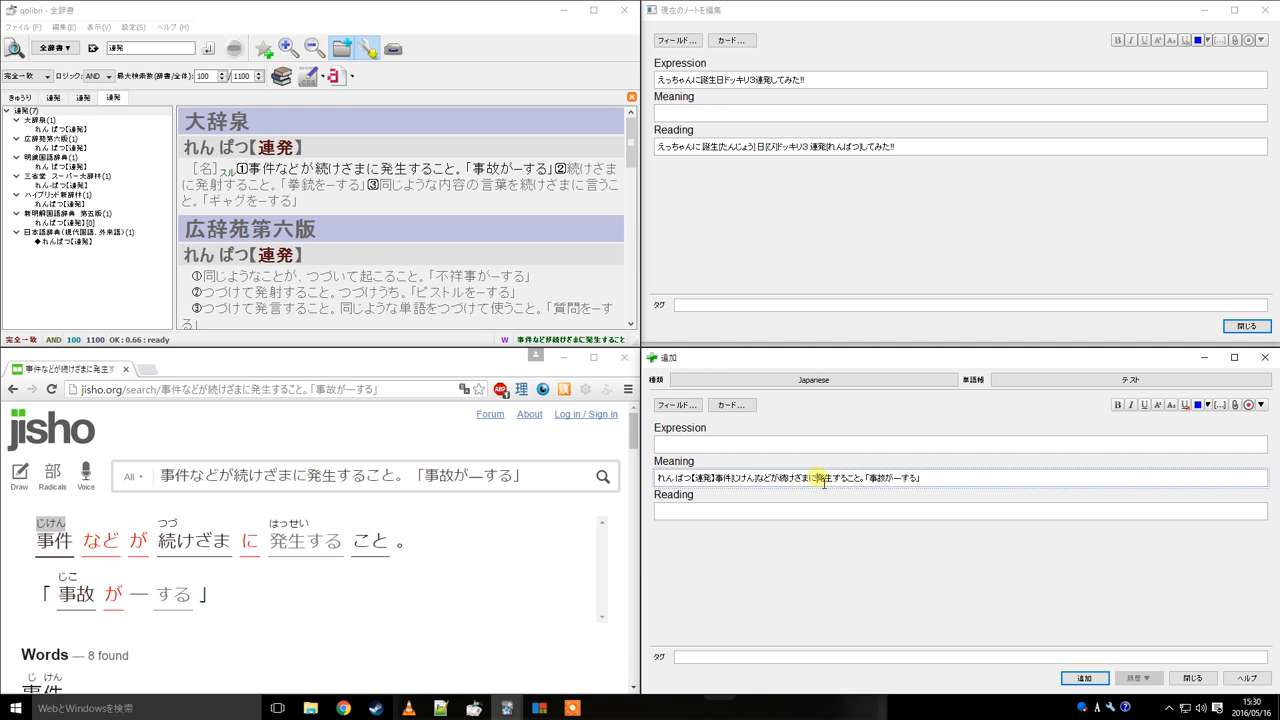
drag(779, 479, 857, 477)
click(745, 483)
key(BackSpace)
key(BackSpace)
key(BackSpace)
key(BackSpace)
key(BackSpace)
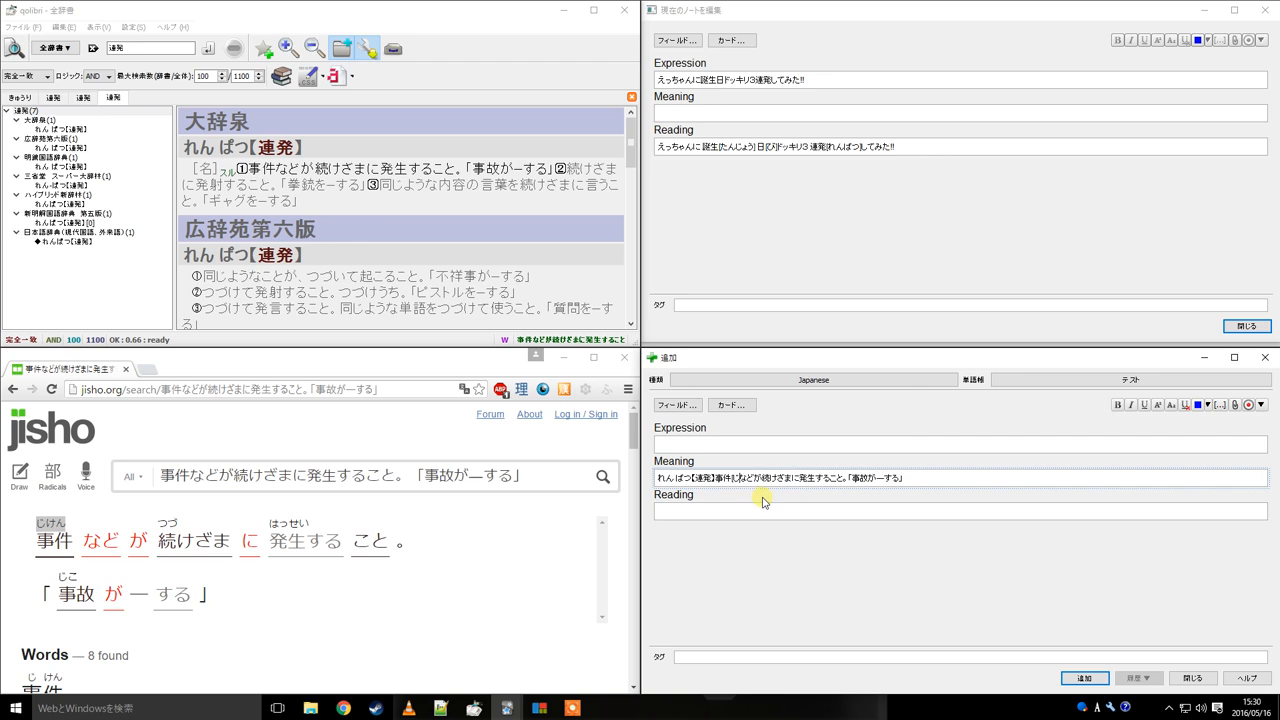
key(BackSpace)
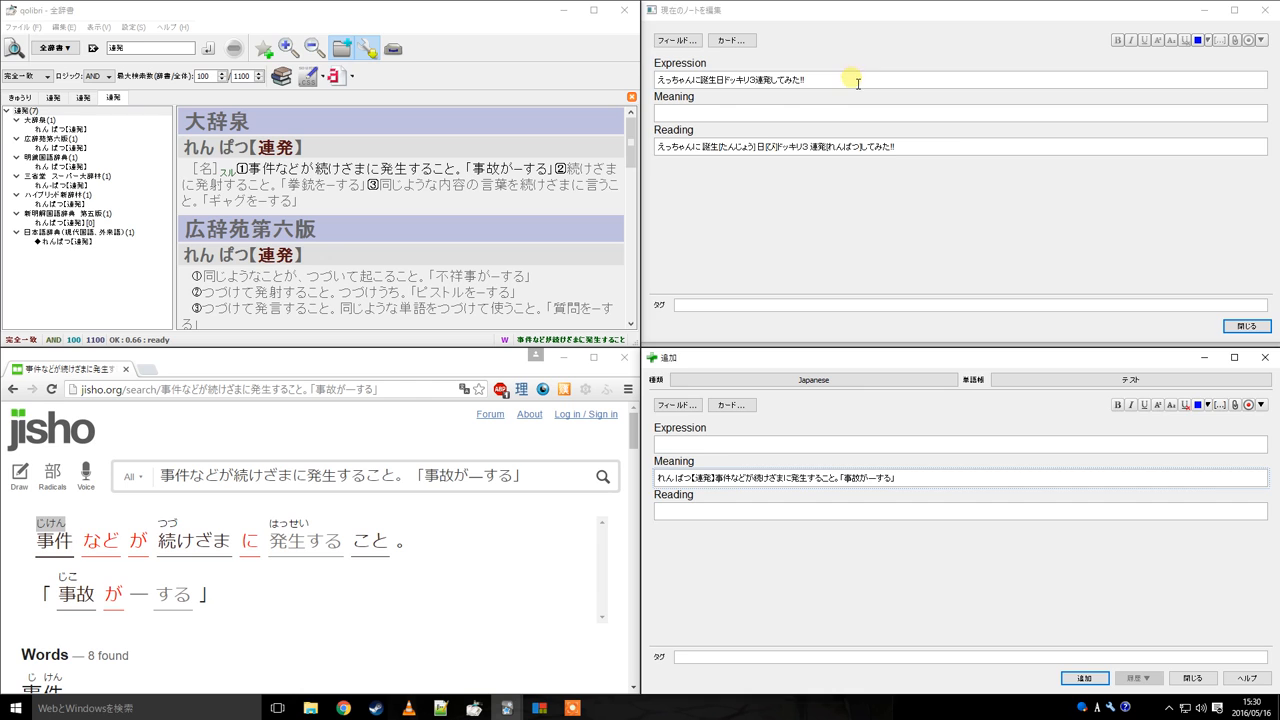
Clear the Add window's Meaning field
click(950, 146)
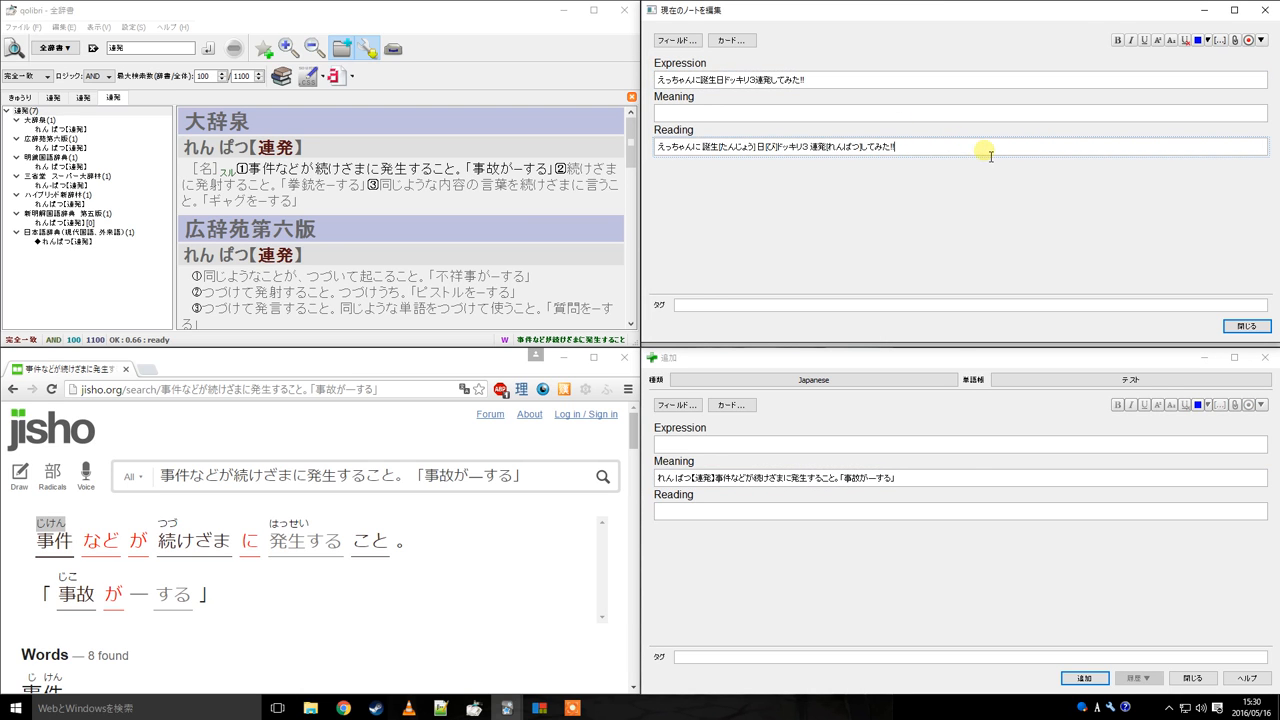
click(964, 474)
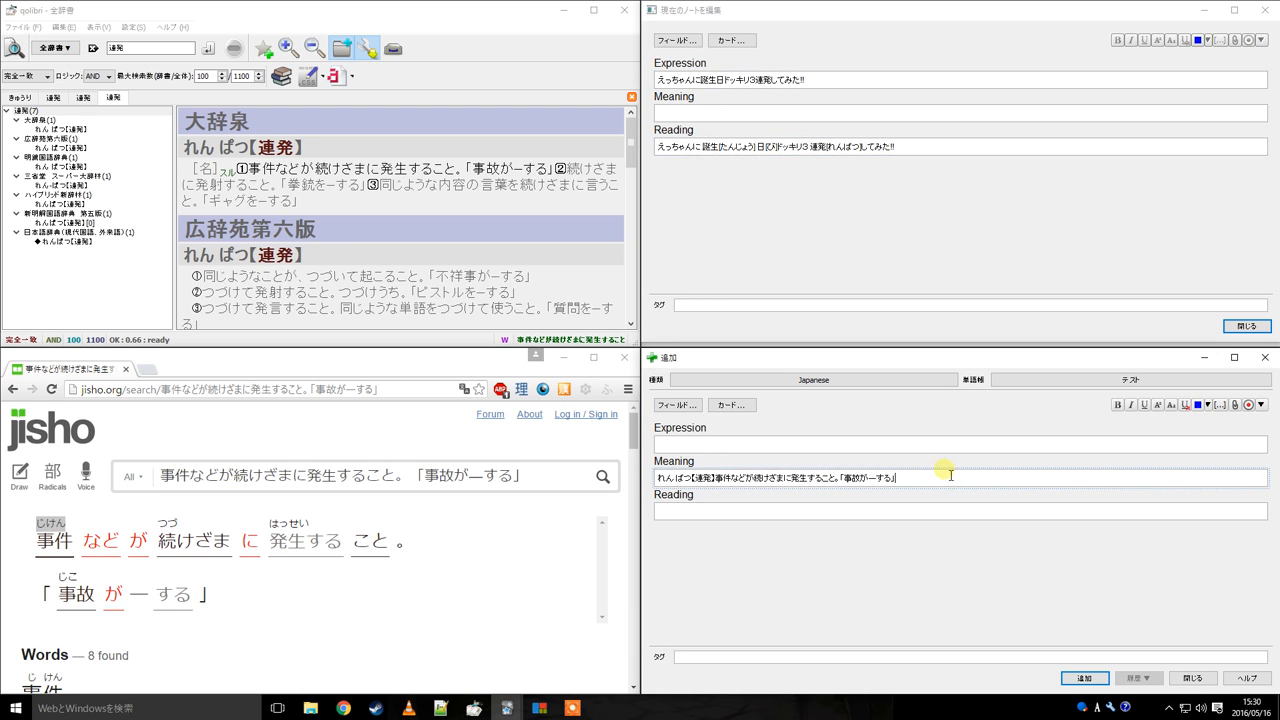
drag(951, 476, 370, 452)
key(ctrl+c)
key(BackSpace)
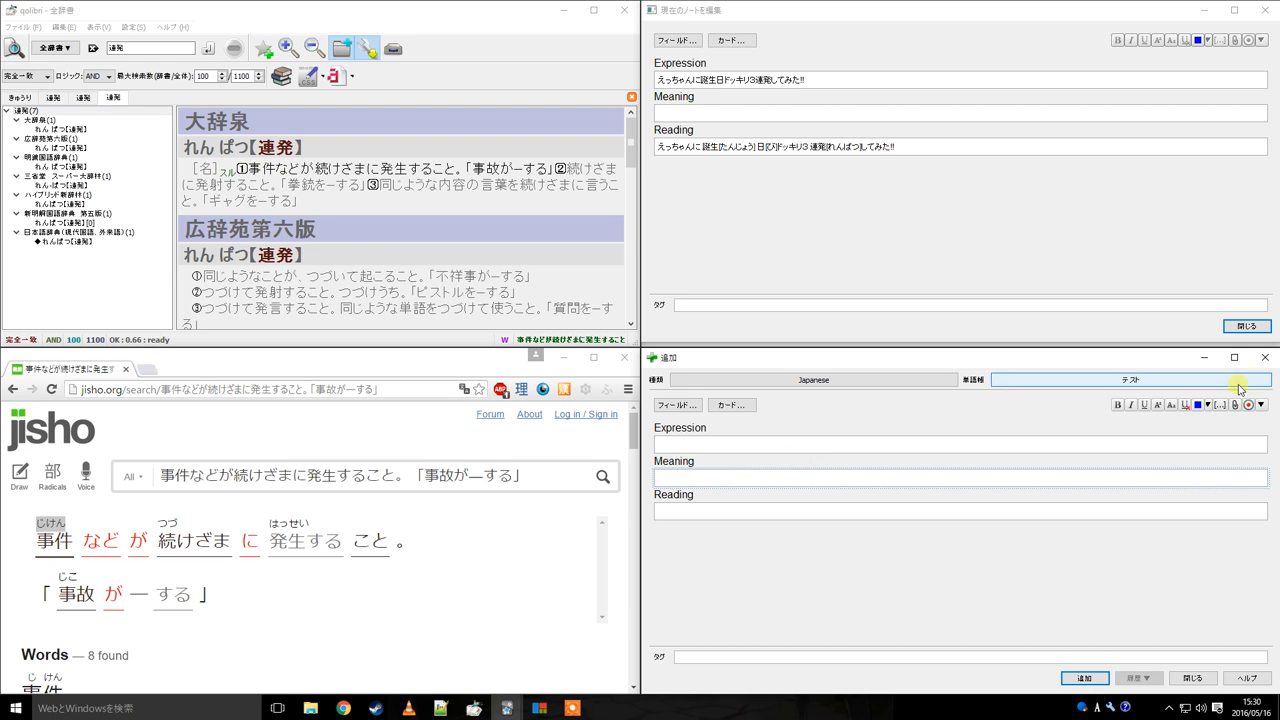
drag(932, 358, 515, 188)
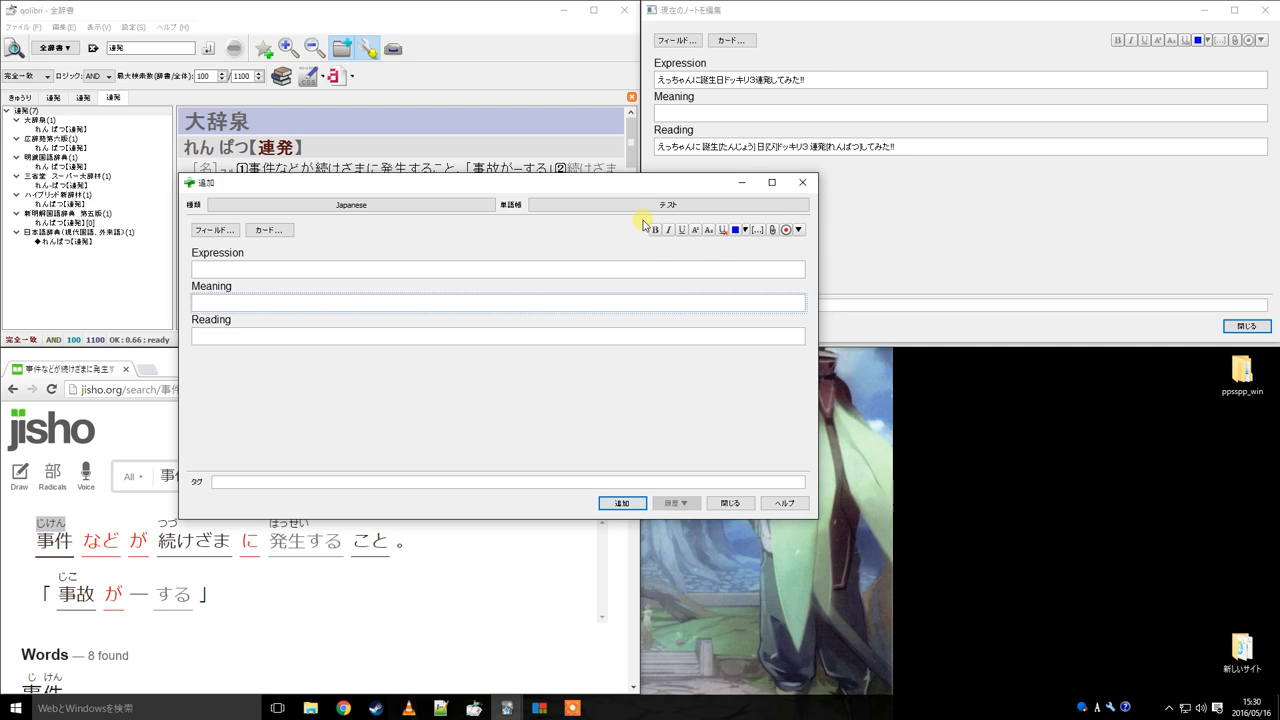
drag(481, 183, 566, 195)
click(432, 284)
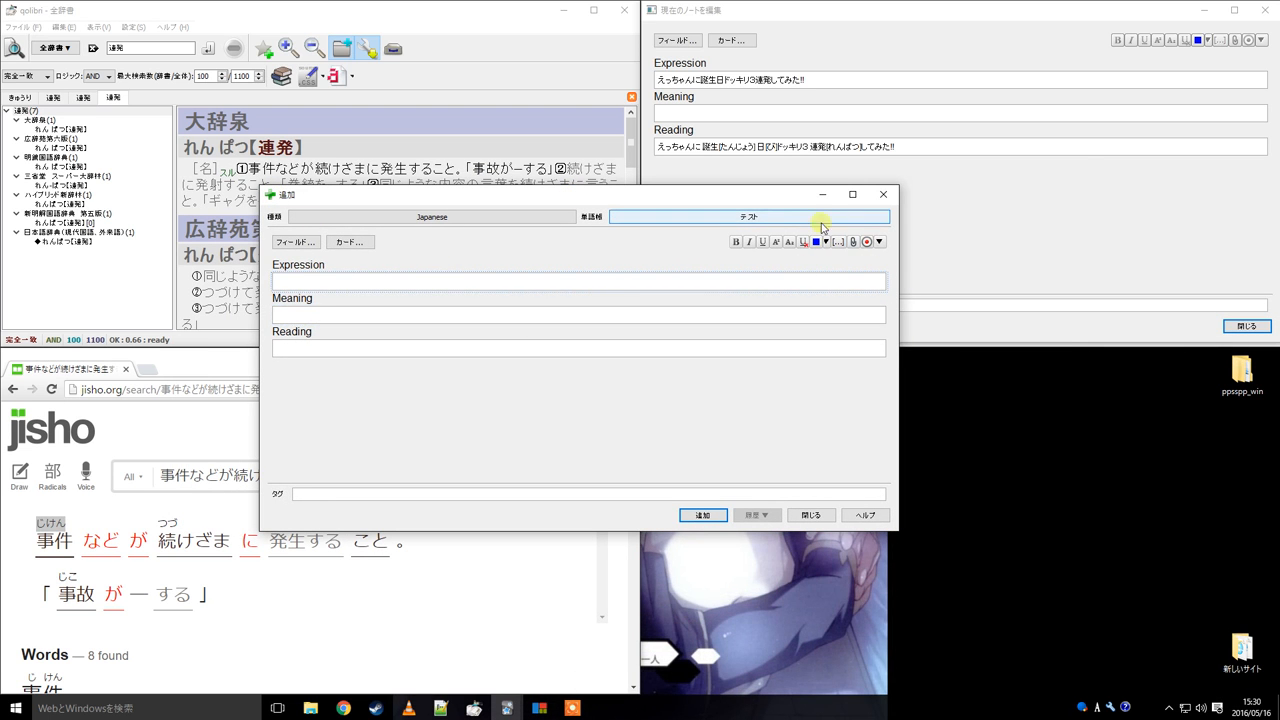
drag(605, 194, 1279, 719)
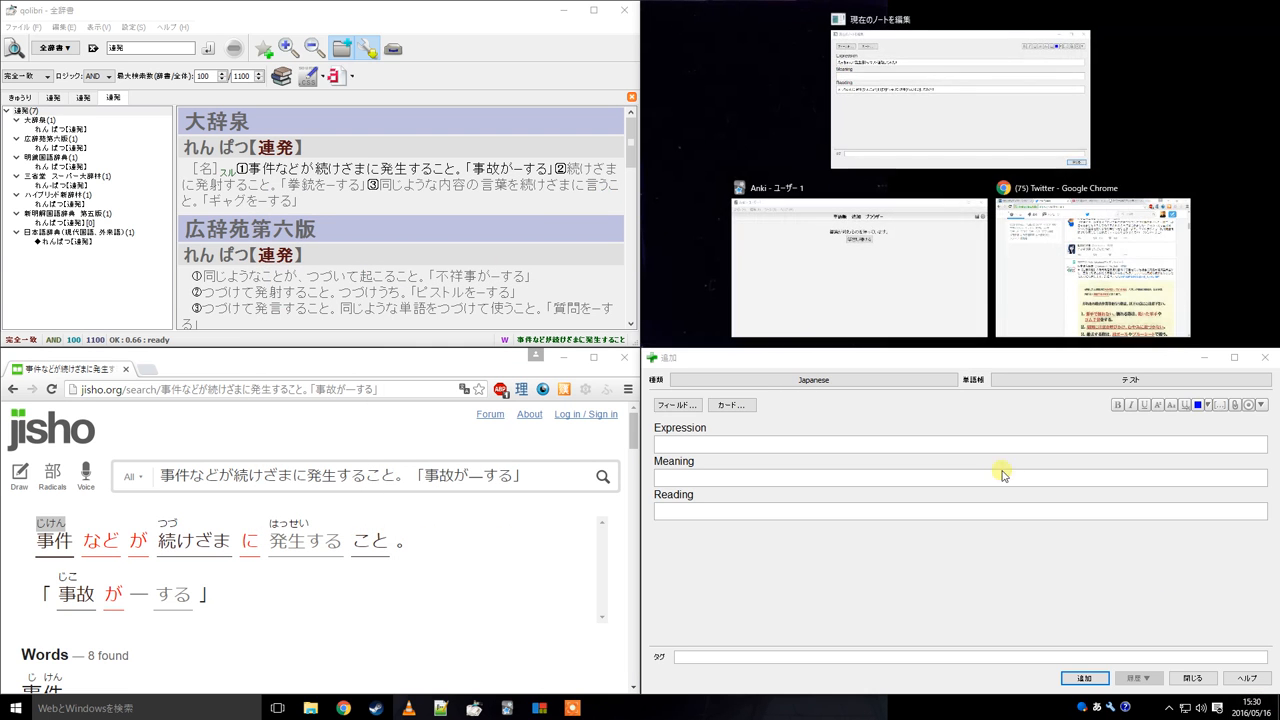
click(667, 280)
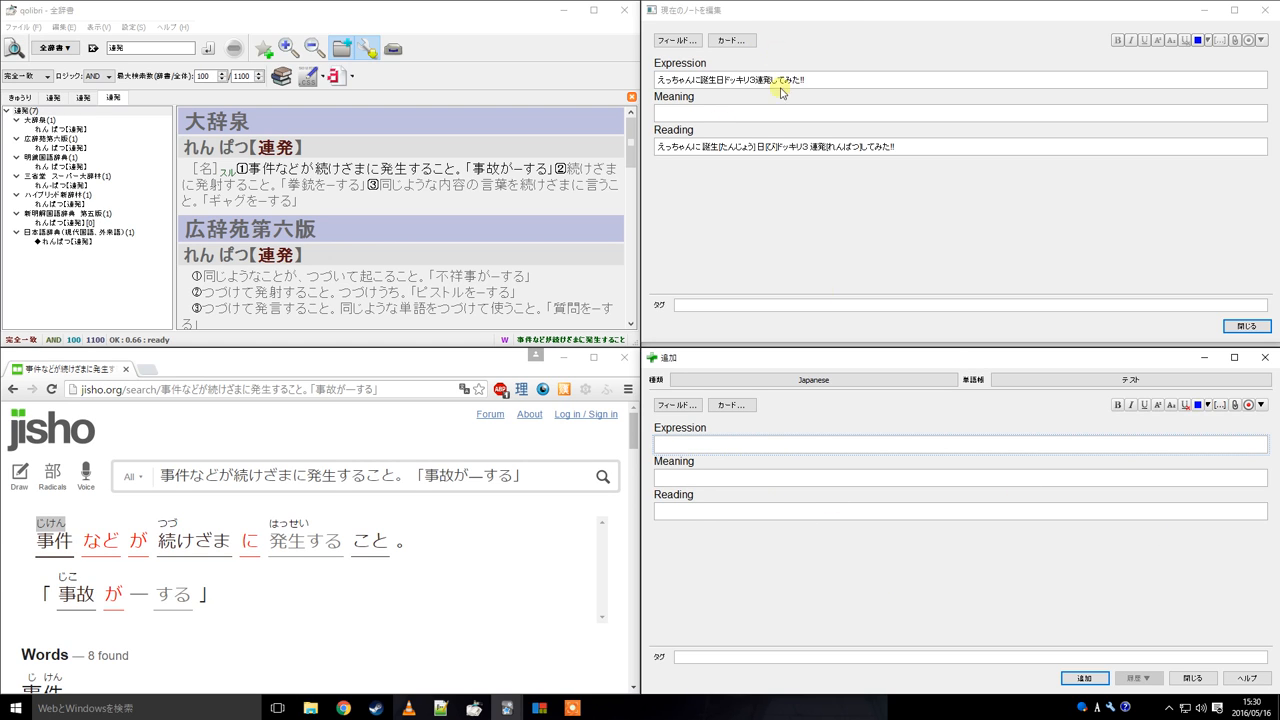
Rebuild the headword れんぱつ【連発】 plus definition text and place it in the Add window's Expression field instead
click(700, 477)
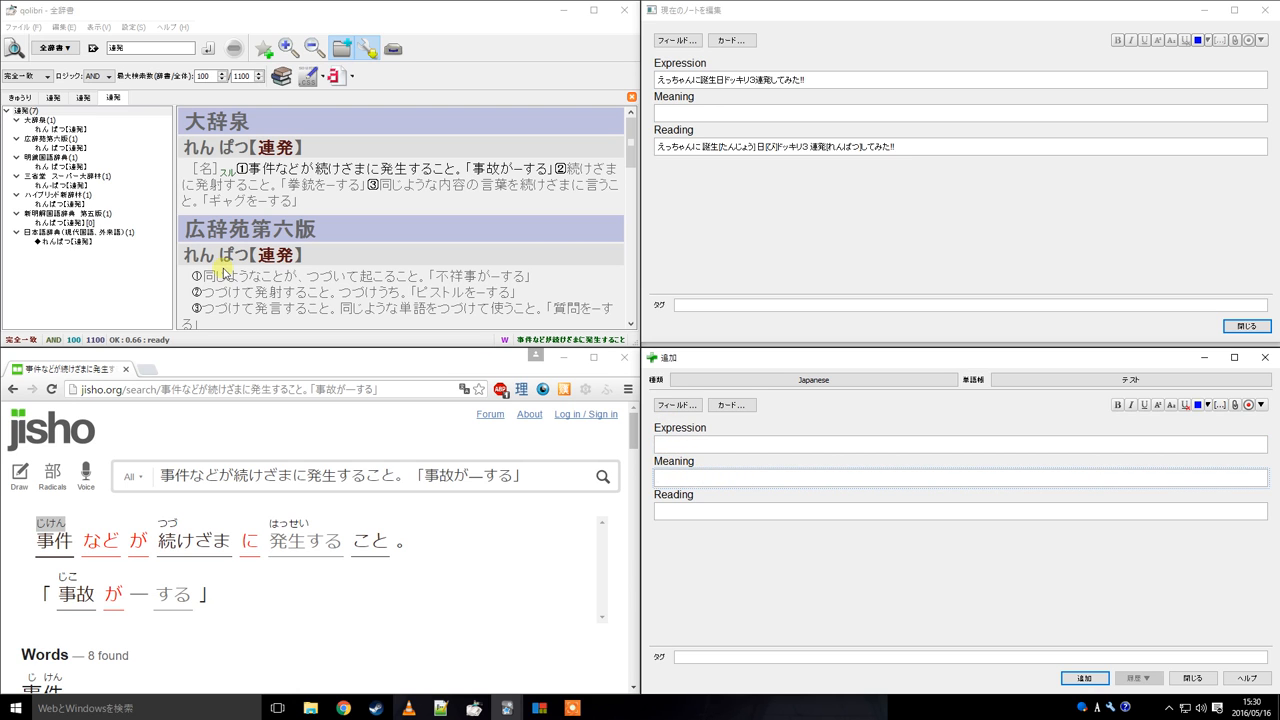
drag(188, 148, 321, 155)
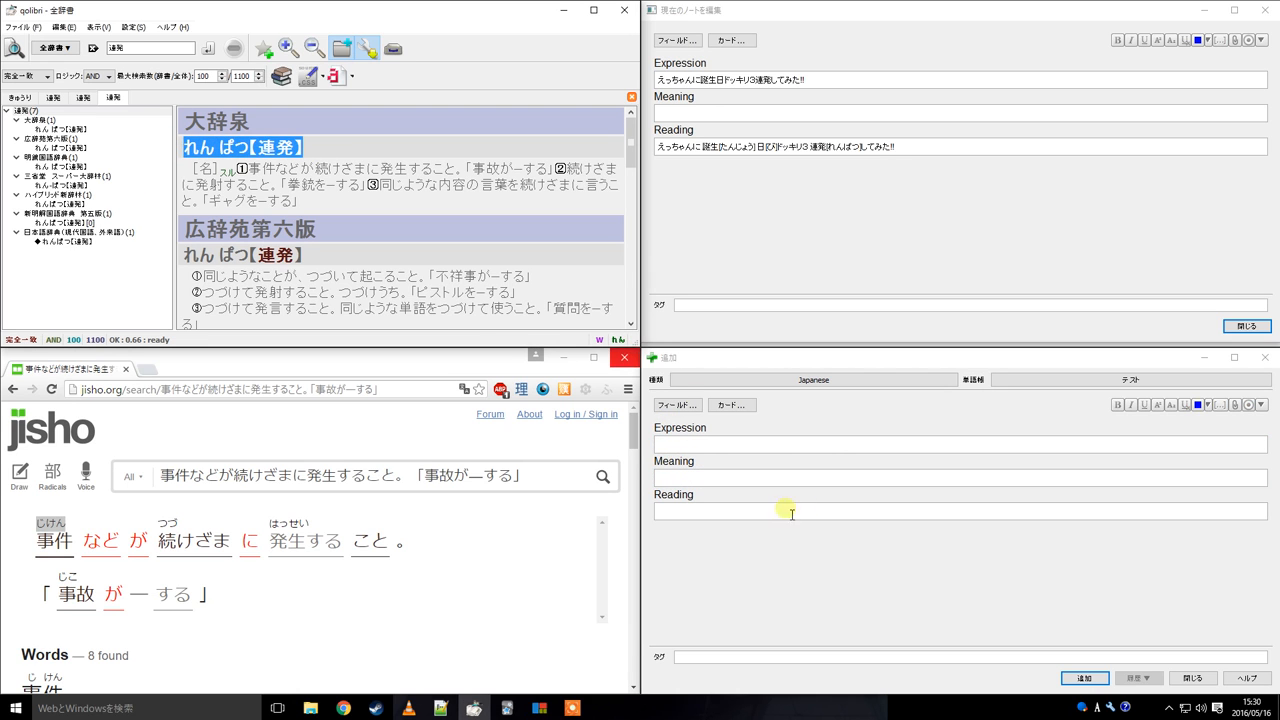
click(771, 479)
text(れんぱつ【連発】)
drag(246, 168, 545, 172)
click(772, 484)
text(事件などが続けざまに発生すること。「事故が−する」)
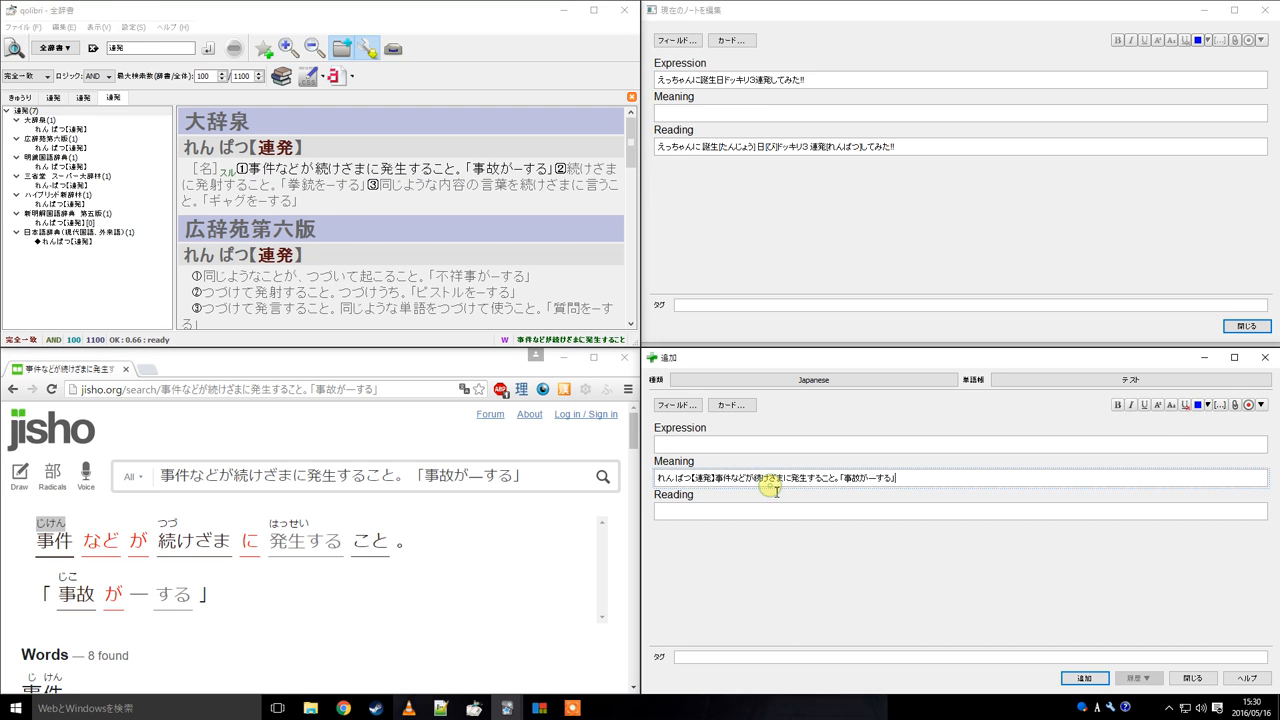
key(ctrl+a)
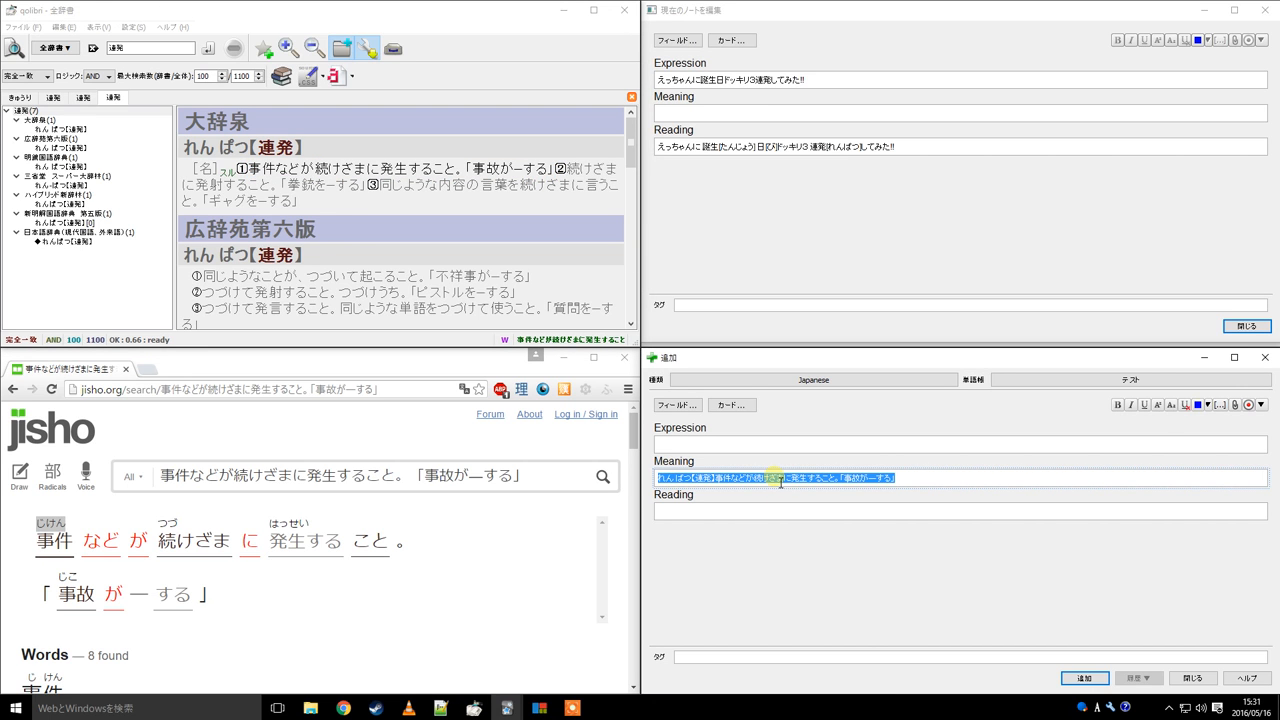
key(BackSpace)
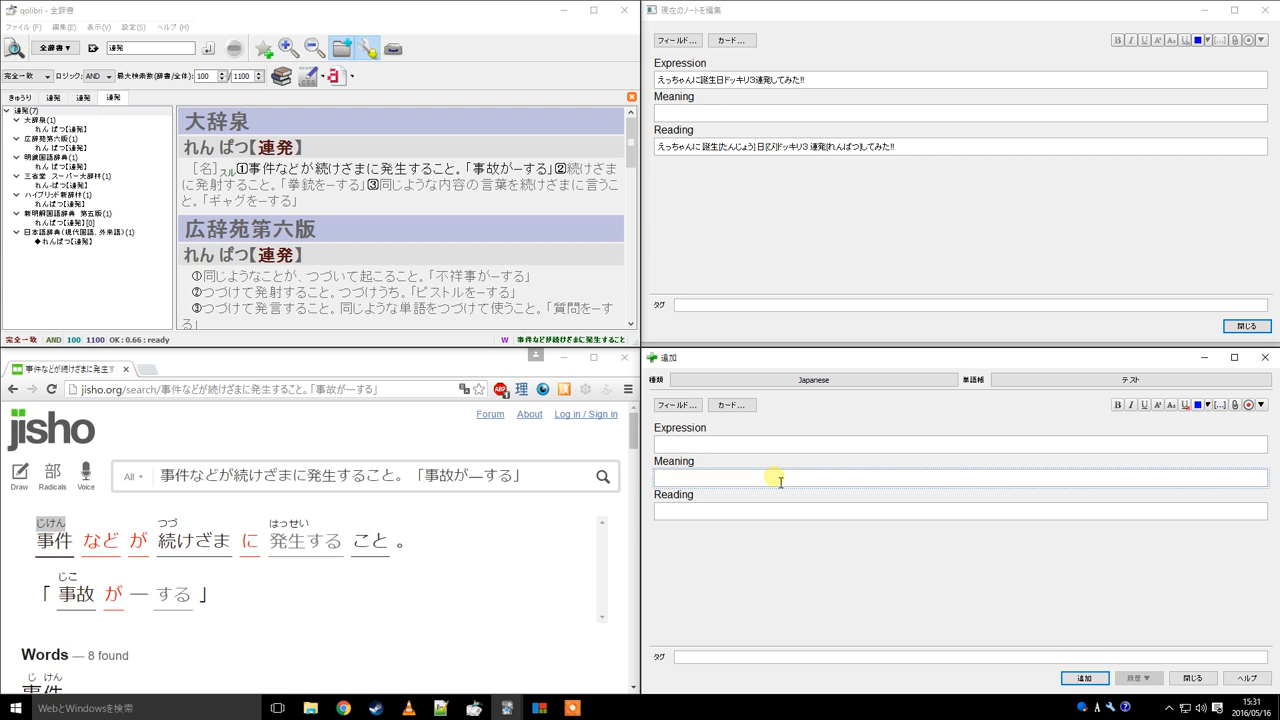
click(749, 443)
key(ctrl+v)
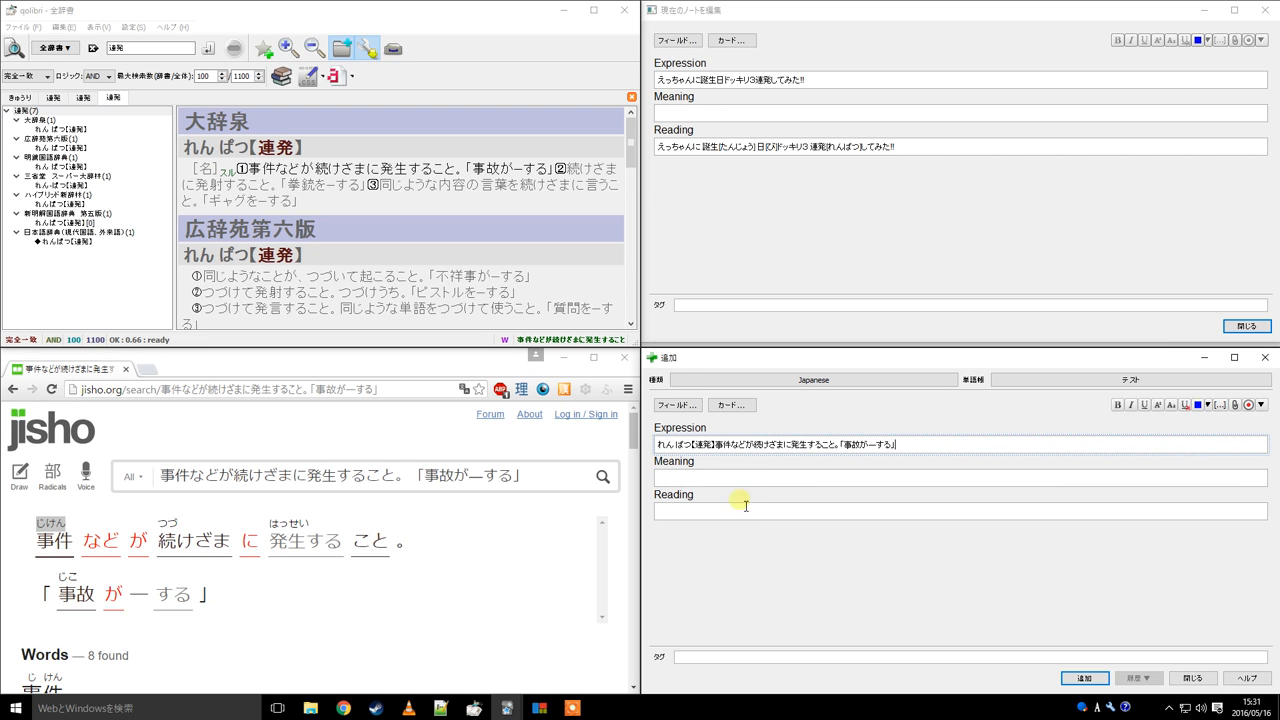
Cut the generated furigana text from the Add window's Reading field and paste it into the current note's Meaning field
click(742, 514)
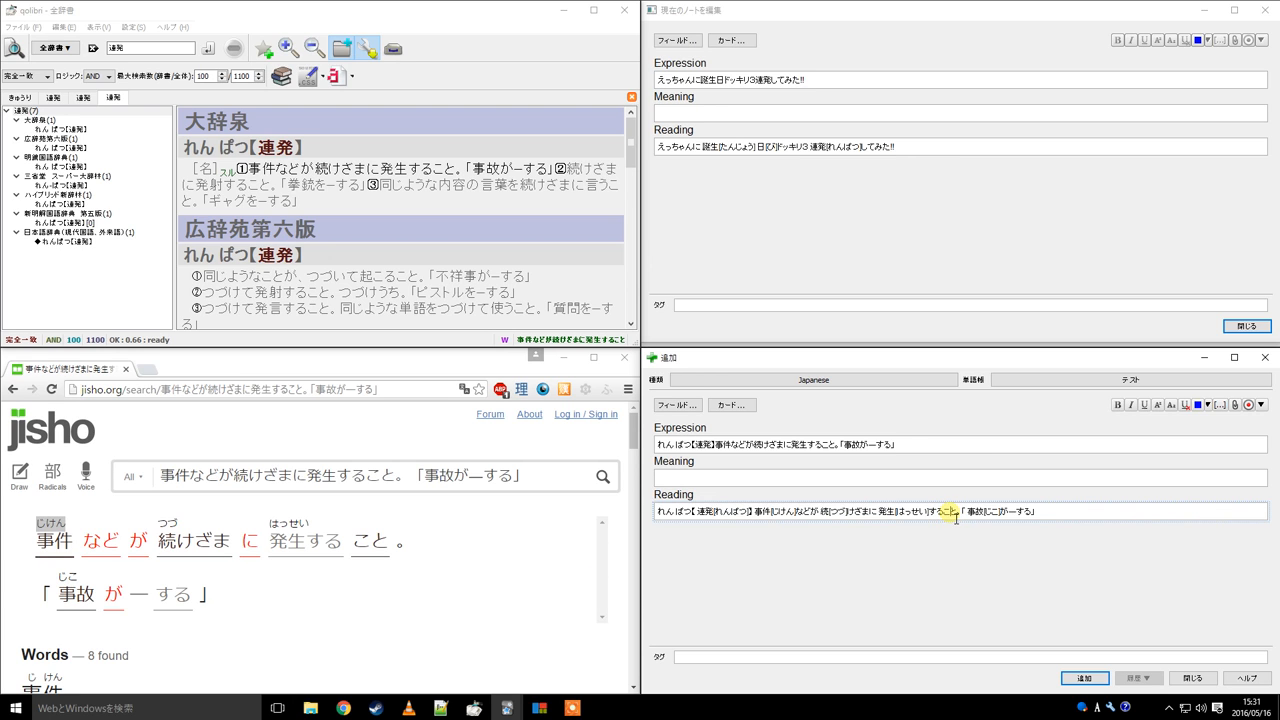
key(ctrl+a)
key(ctrl+x)
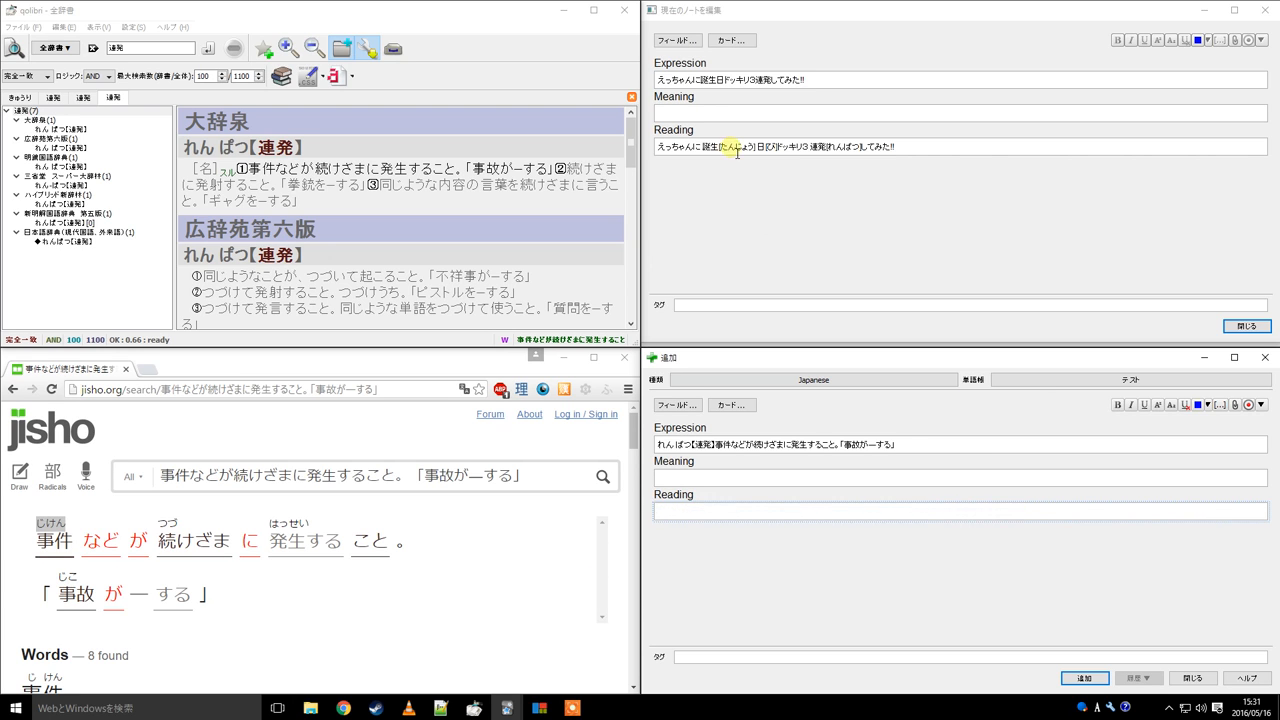
click(663, 112)
key(ctrl+v)
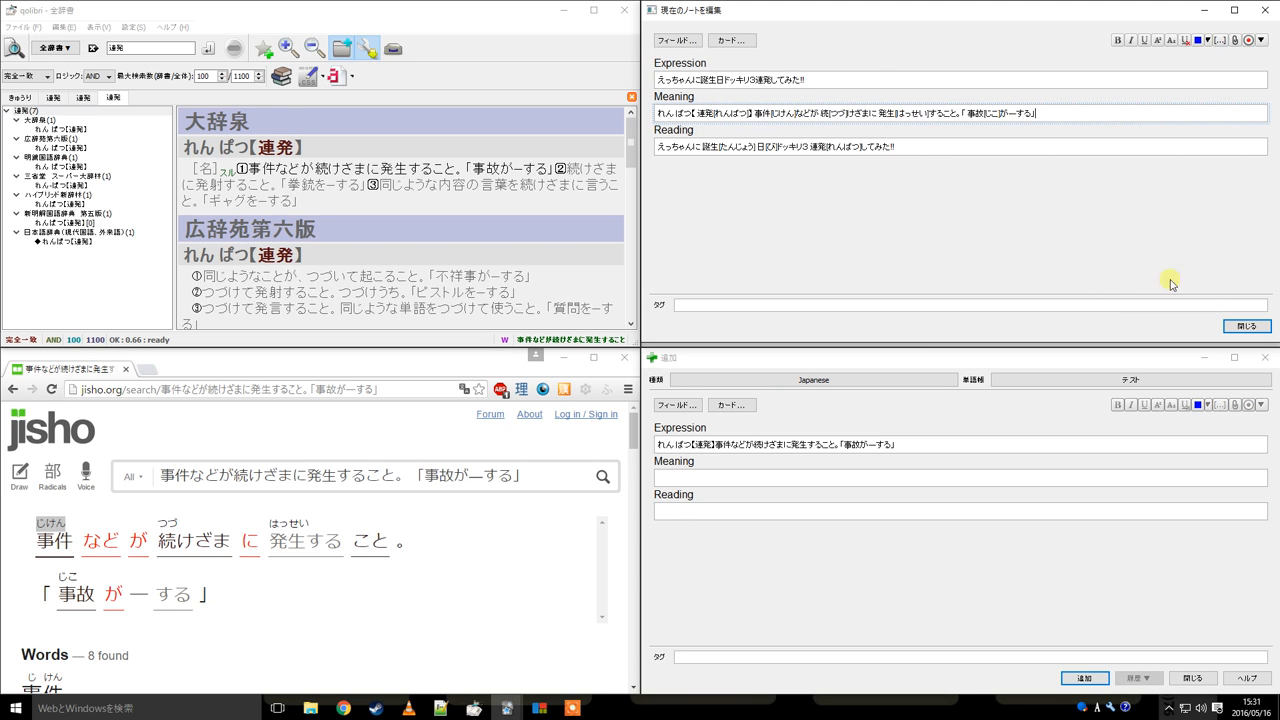
Check the pasted Meaning text and clear the Add window's Expression field
drag(762, 113, 1057, 109)
click(1049, 113)
triple_click(886, 446)
key(BackSpace)
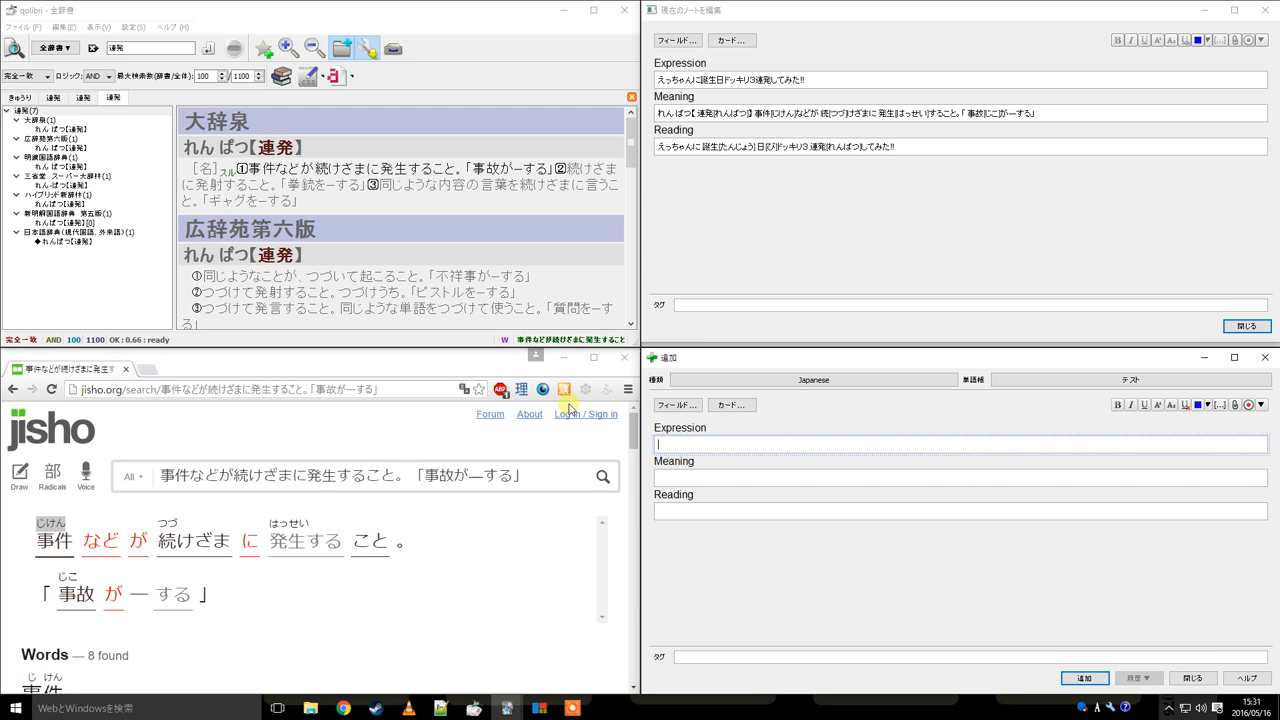
Close the note editor and select the headword text on the card's answer
click(895, 148)
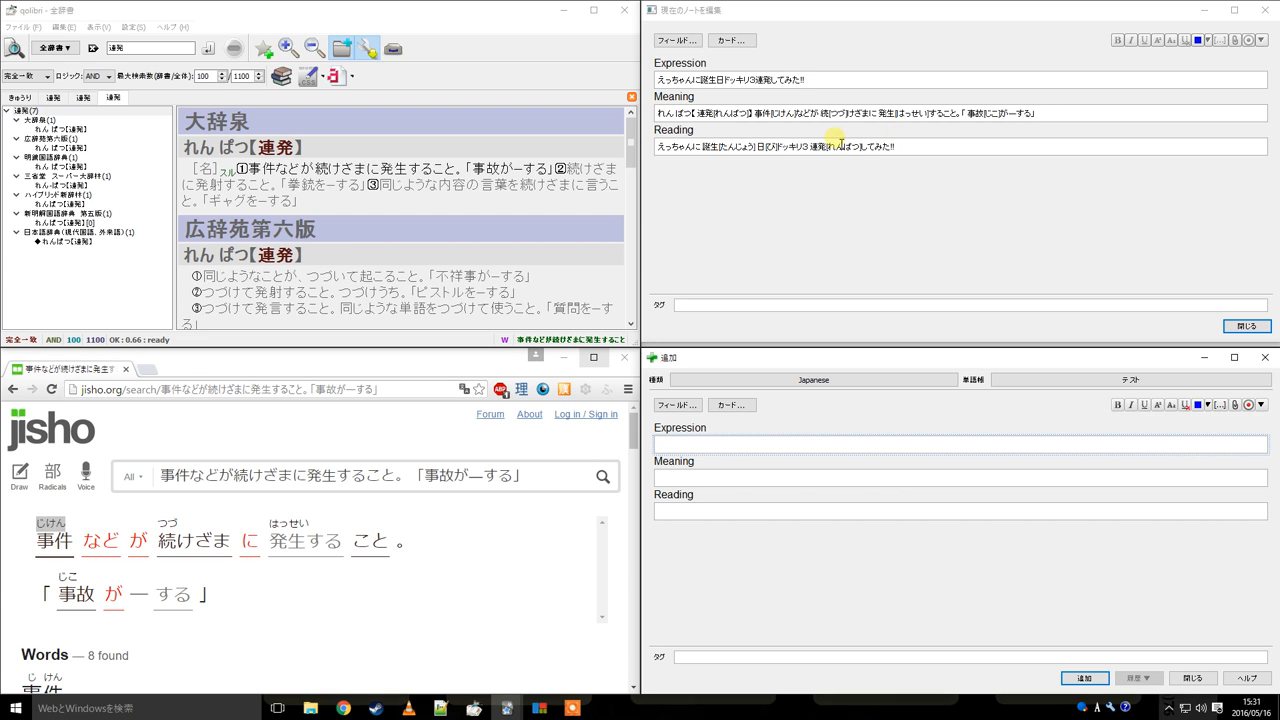
click(1072, 116)
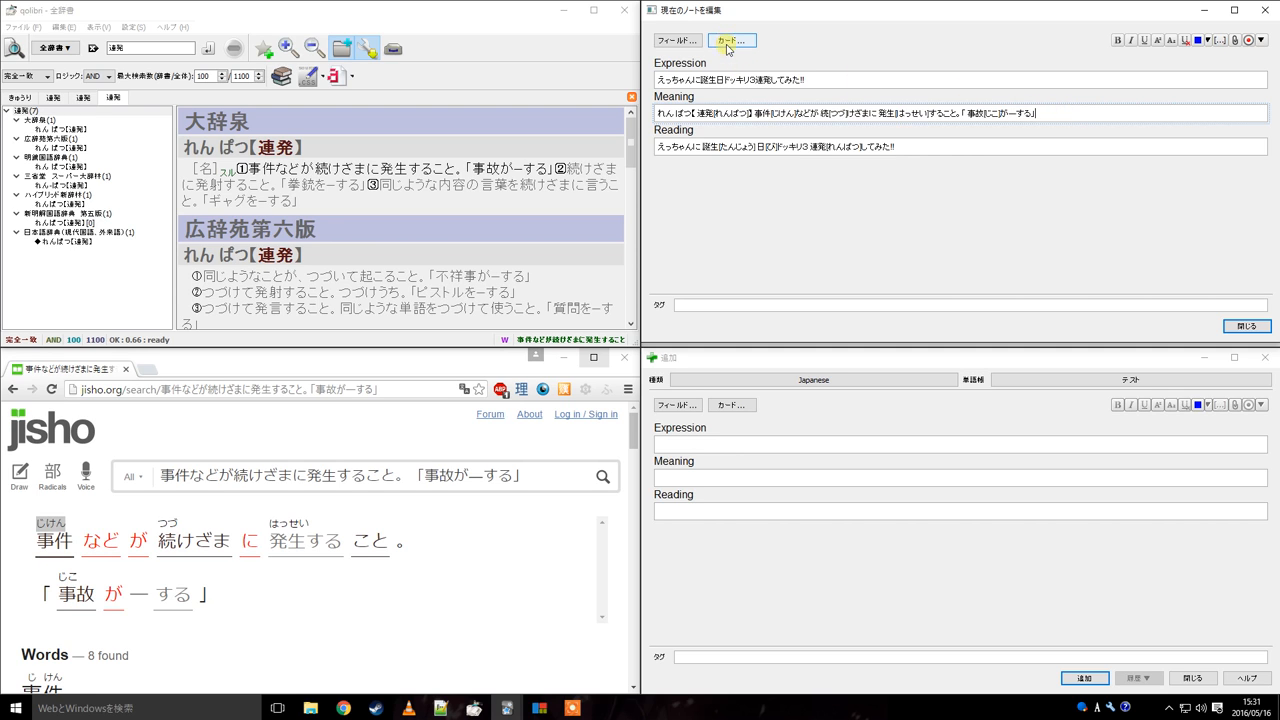
click(1247, 326)
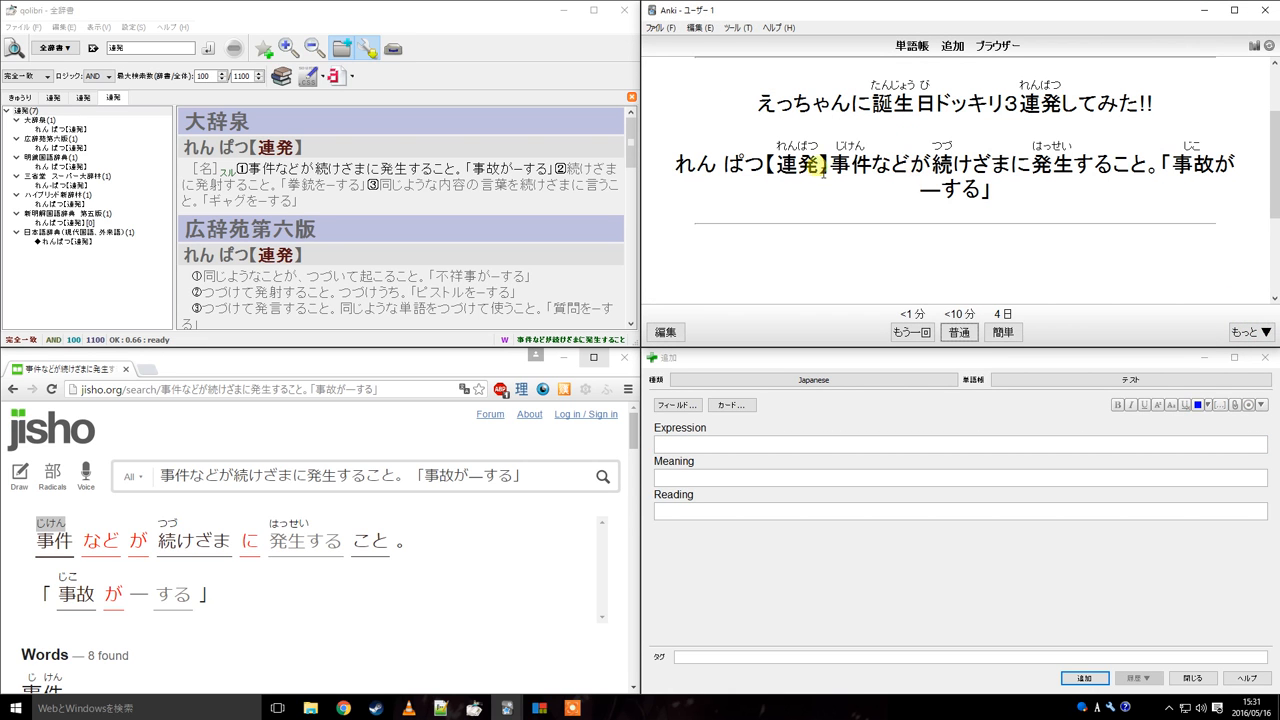
drag(676, 165, 851, 166)
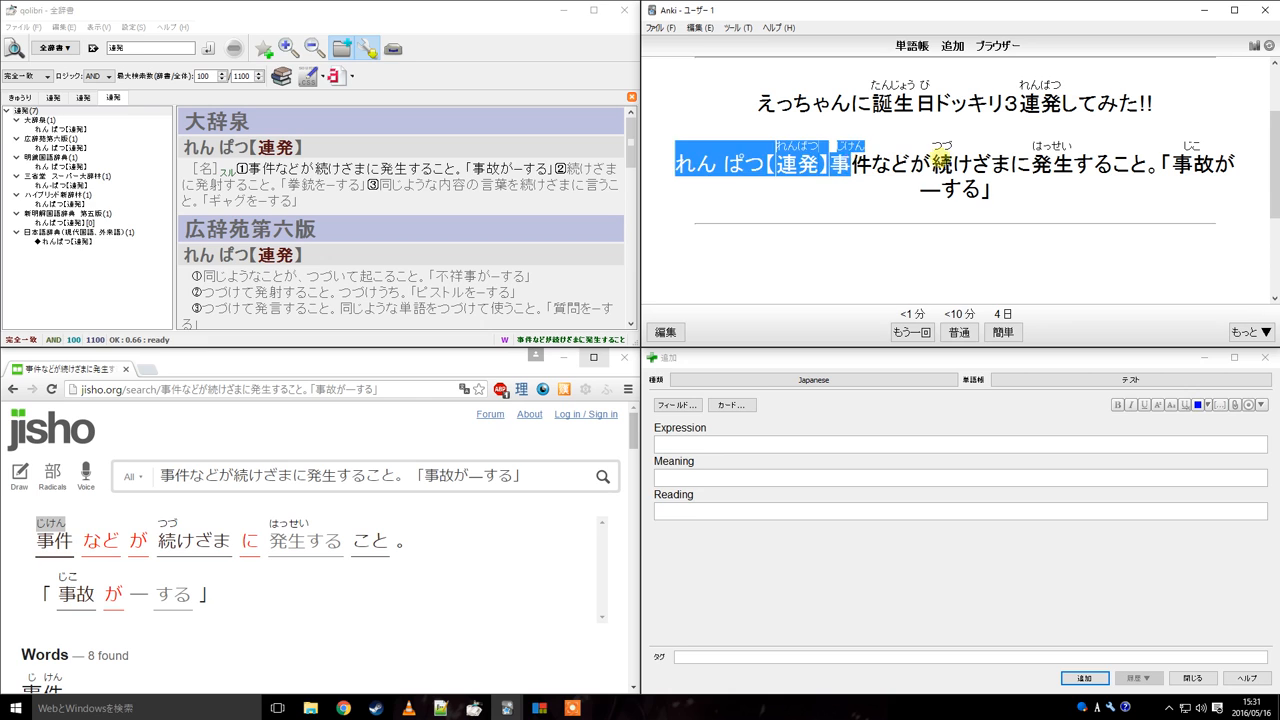
Examine the furigana definition on the card's answer, then open the note type's card templates
click(941, 161)
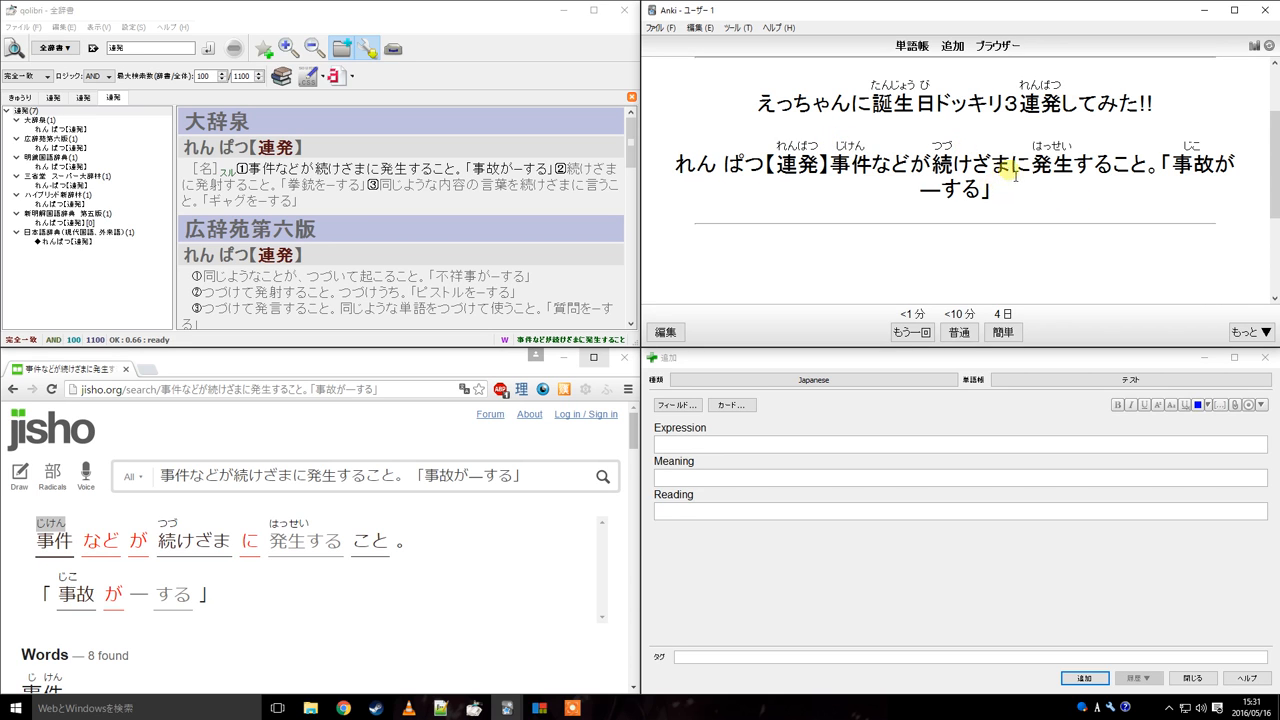
drag(872, 157, 1068, 162)
click(866, 165)
click(926, 224)
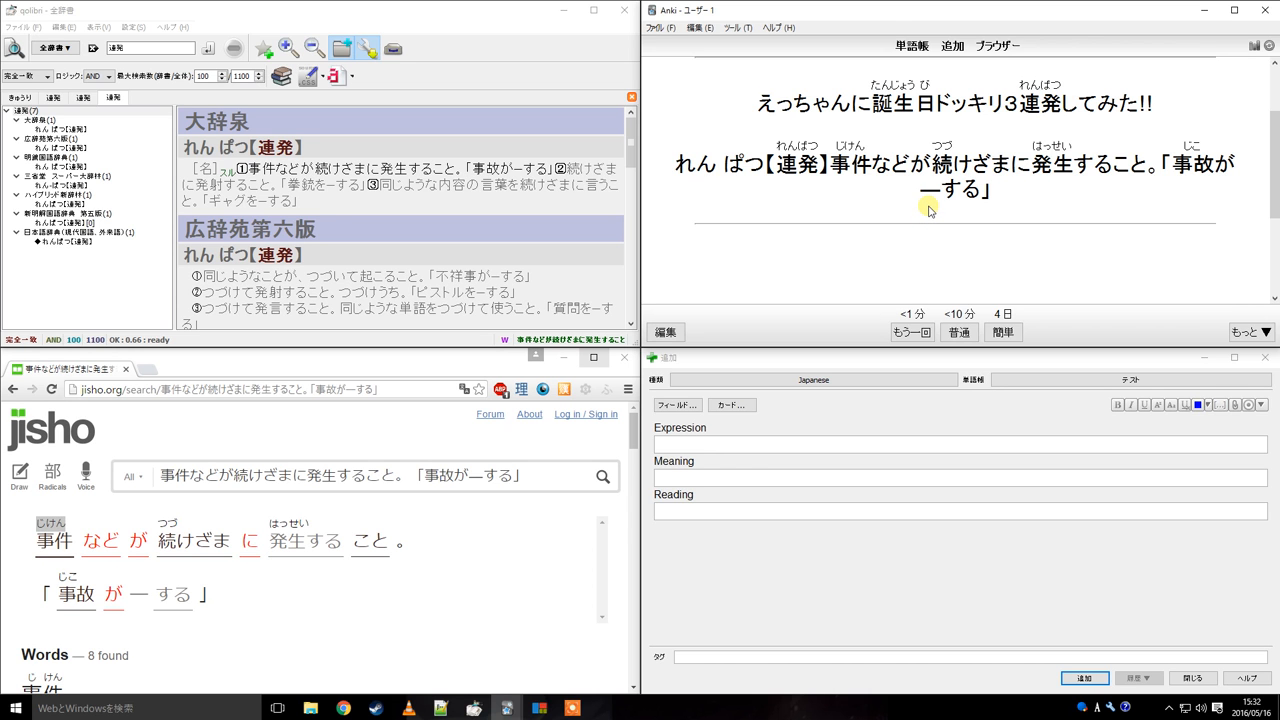
key(e)
click(717, 41)
drag(484, 99, 567, 48)
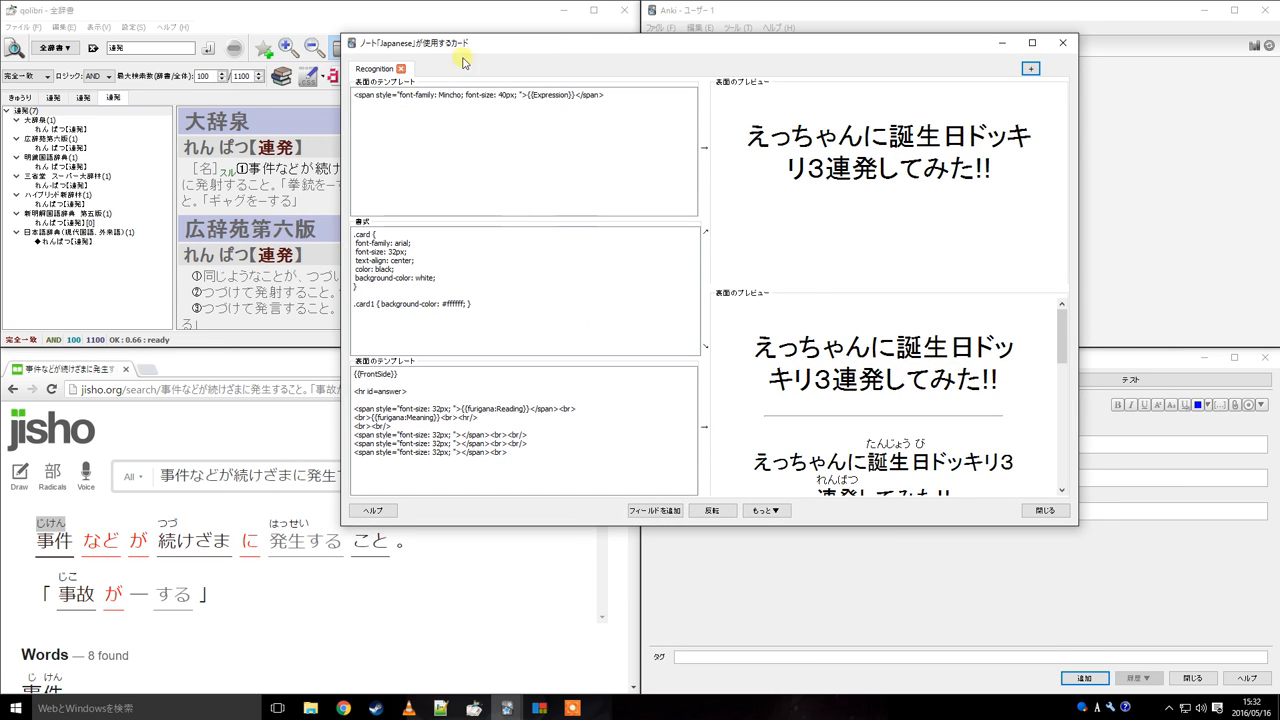
click(603, 95)
click(490, 412)
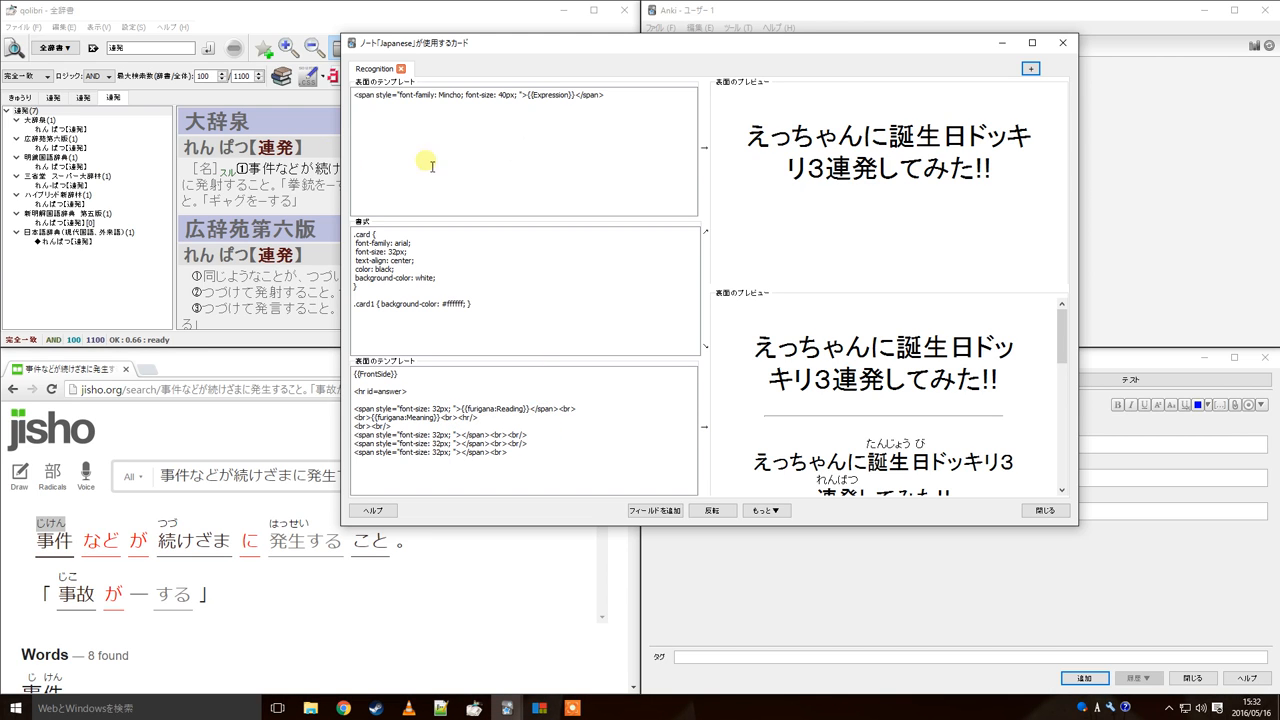
Inspect the Reading and Meaning field lines in the back template
drag(432, 410, 443, 418)
click(442, 418)
mouse_move(472, 409)
mouse_down()
mouse_move(542, 414)
mouse_move(458, 410)
mouse_up()
click(538, 410)
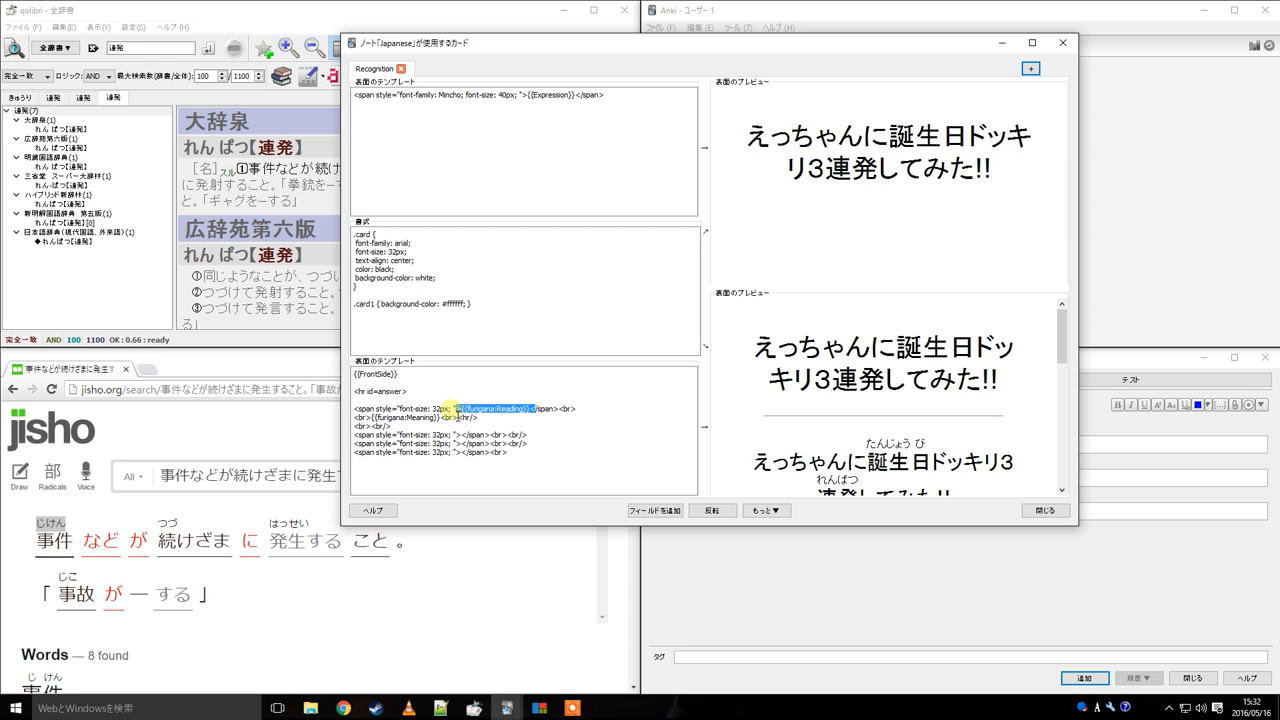
click(452, 421)
drag(448, 422, 377, 425)
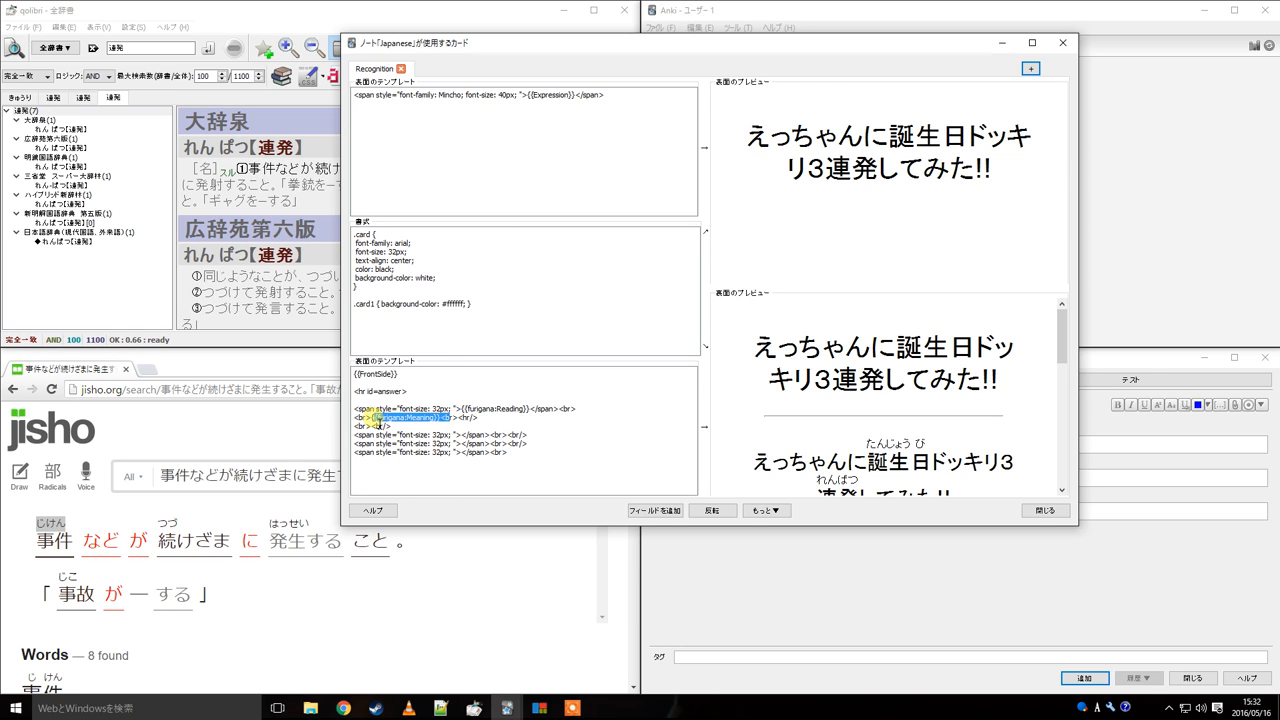
click(436, 424)
click(470, 416)
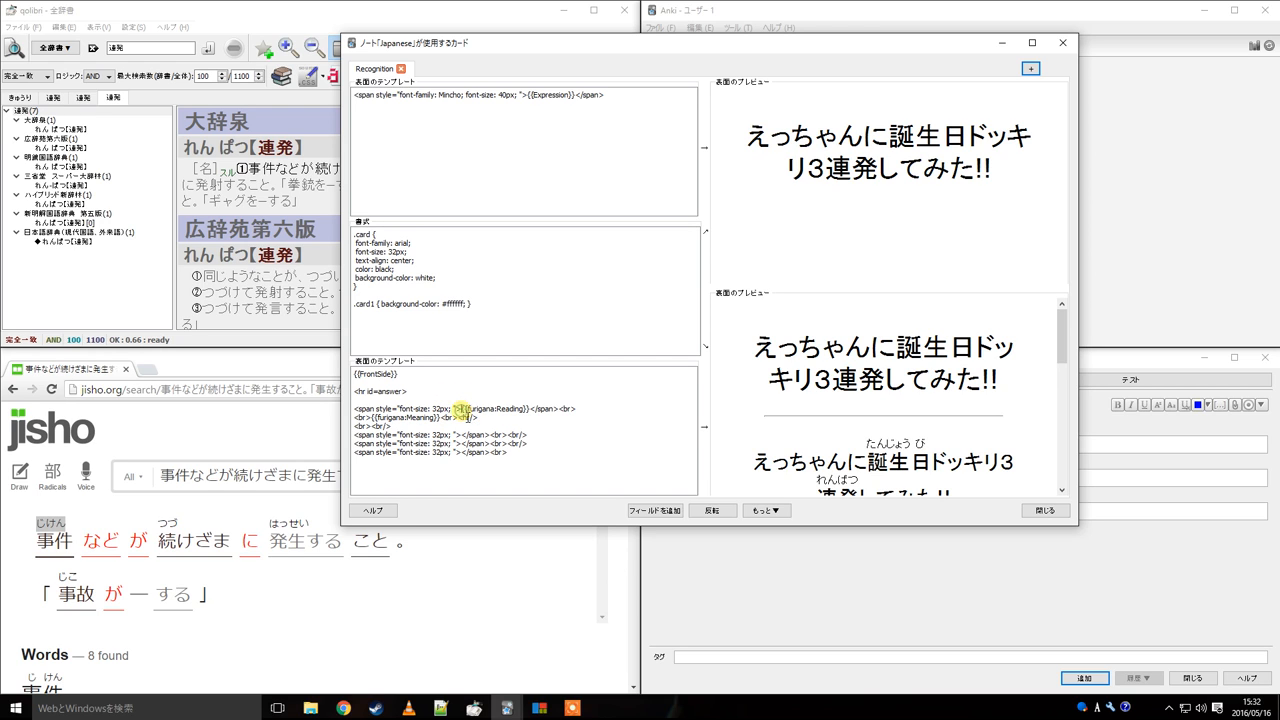
drag(461, 409, 536, 411)
key(ctrl+c)
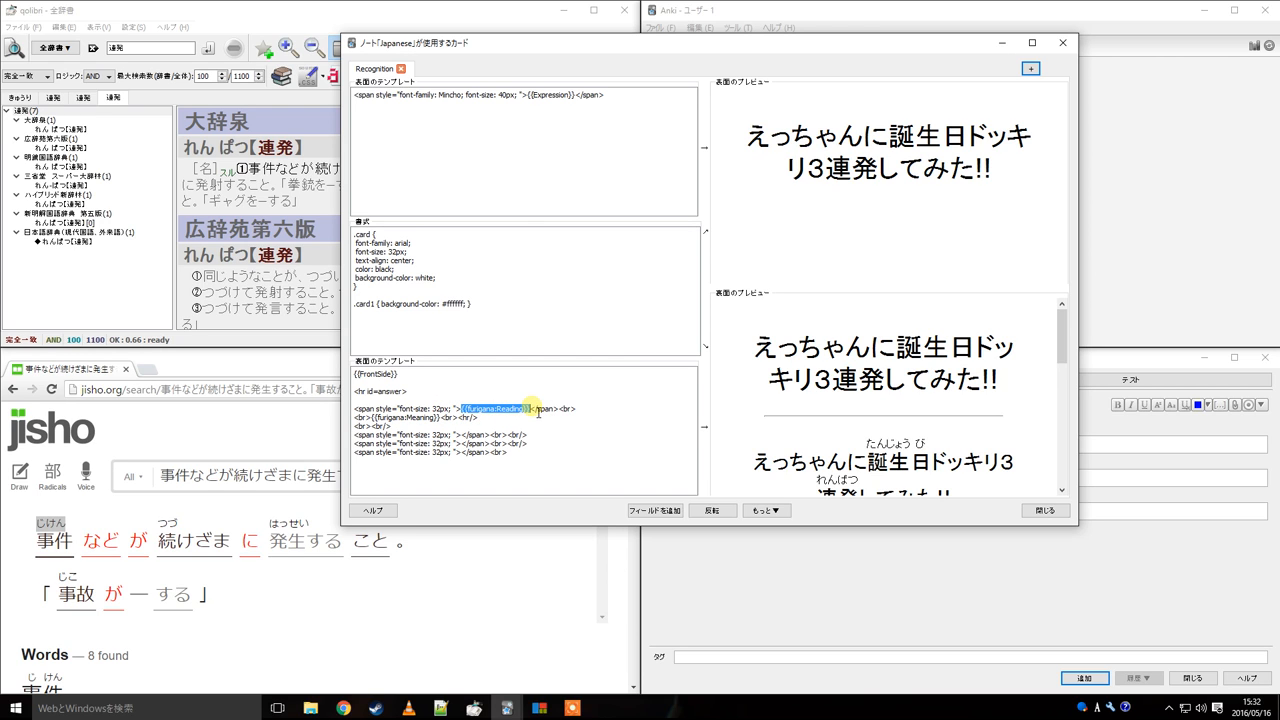
click(592, 409)
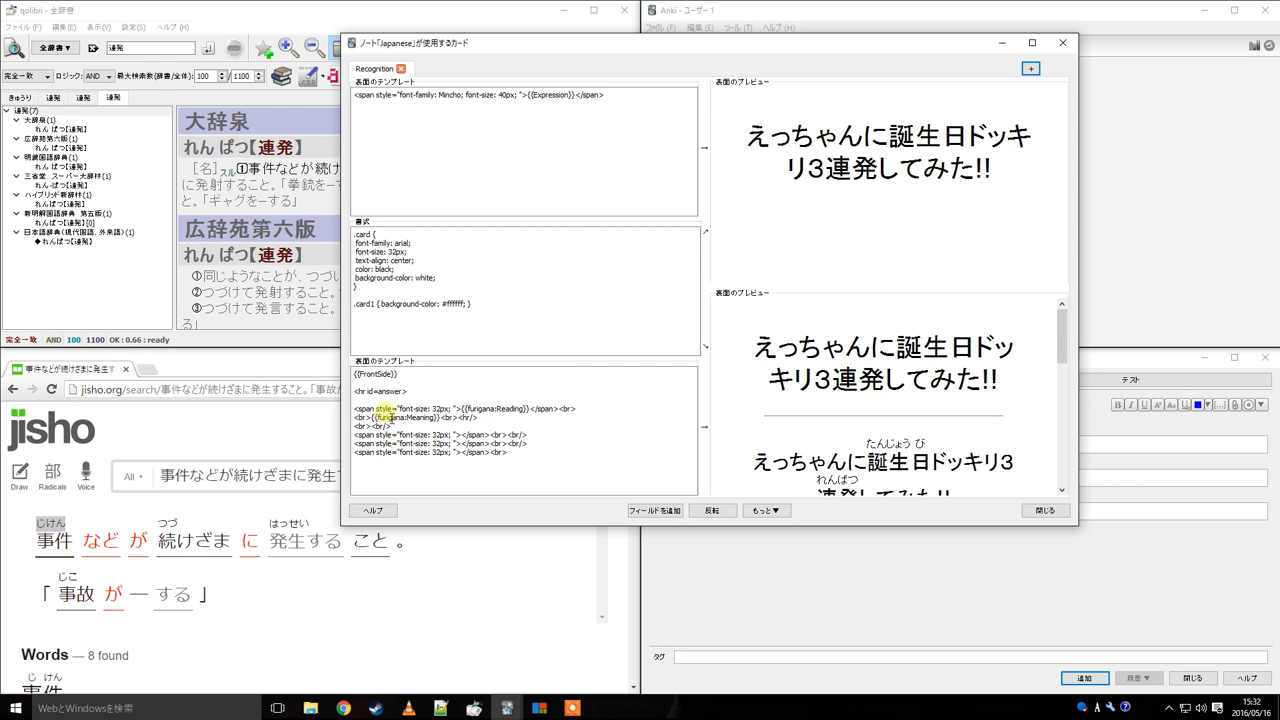
drag(357, 410, 563, 413)
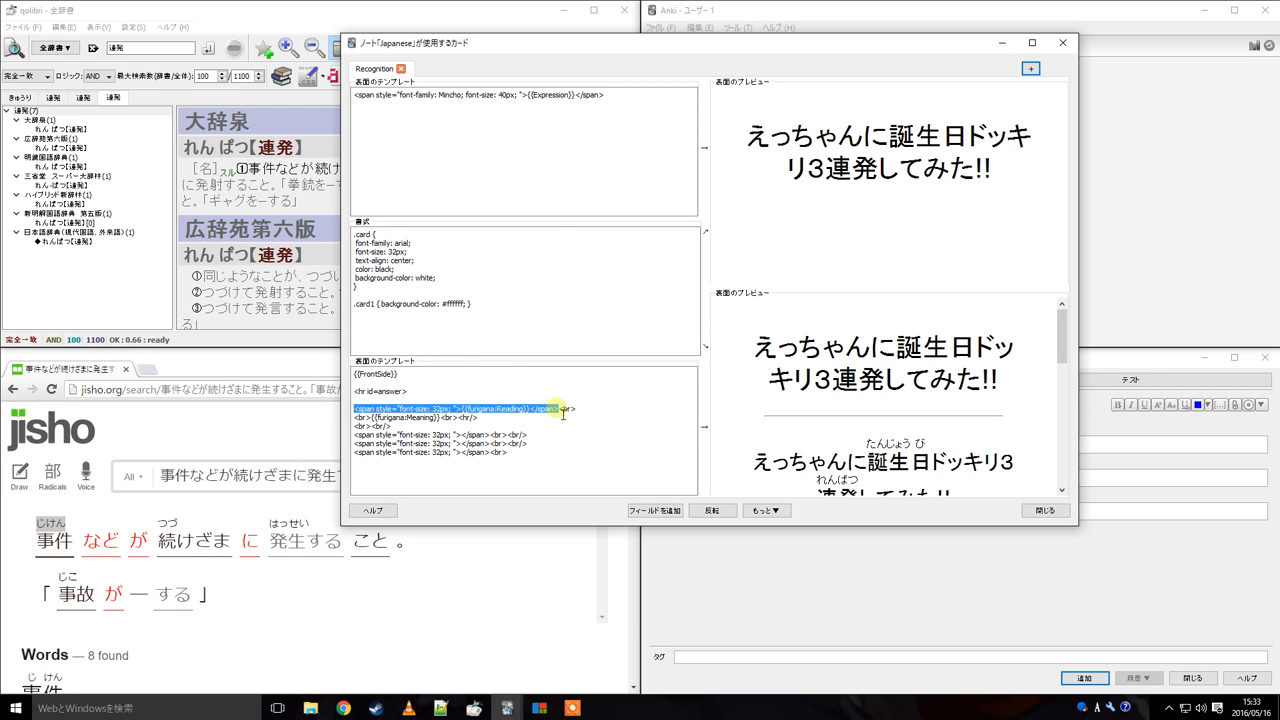
click(465, 408)
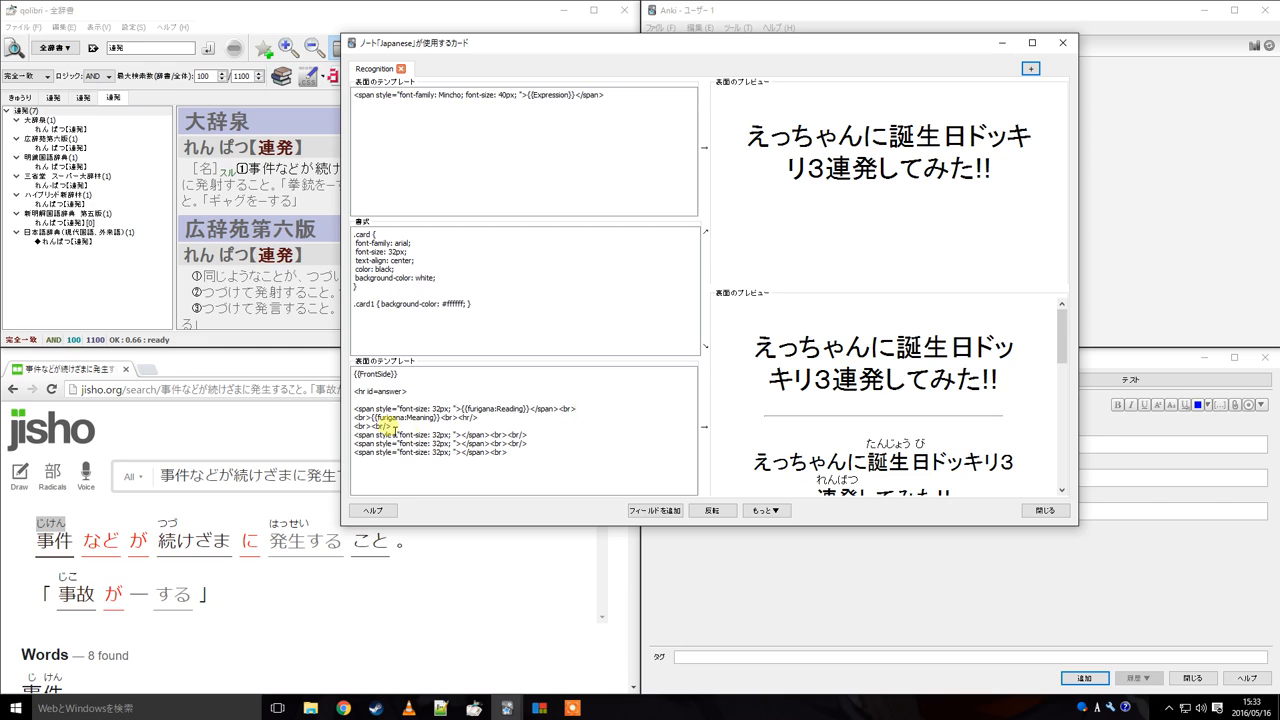
drag(359, 417, 450, 423)
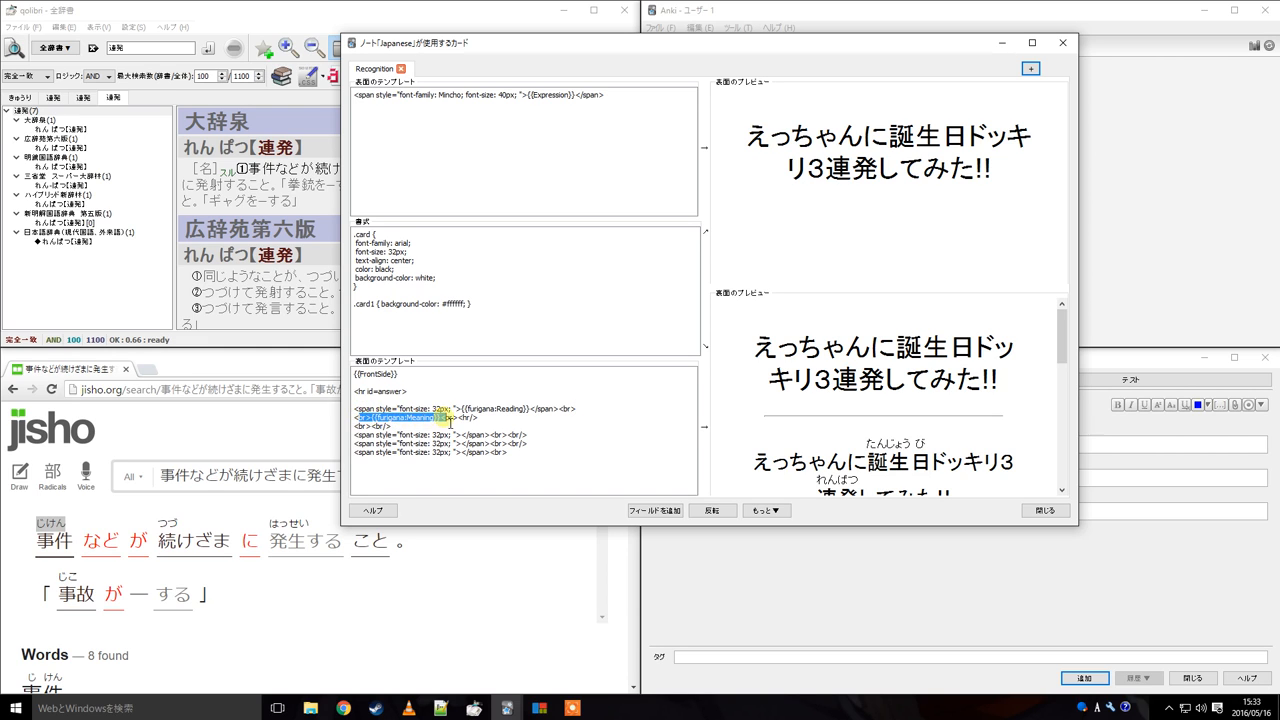
click(376, 414)
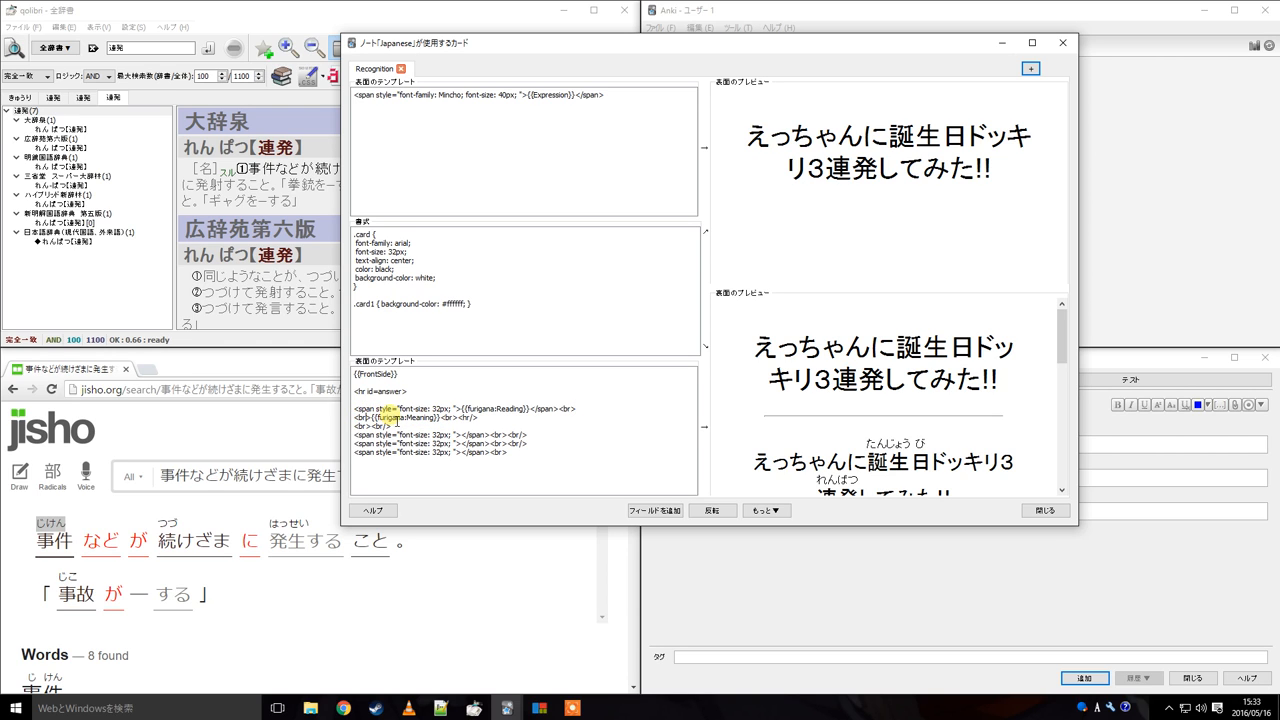
click(378, 422)
click(511, 420)
scroll(712, 414, down, 1)
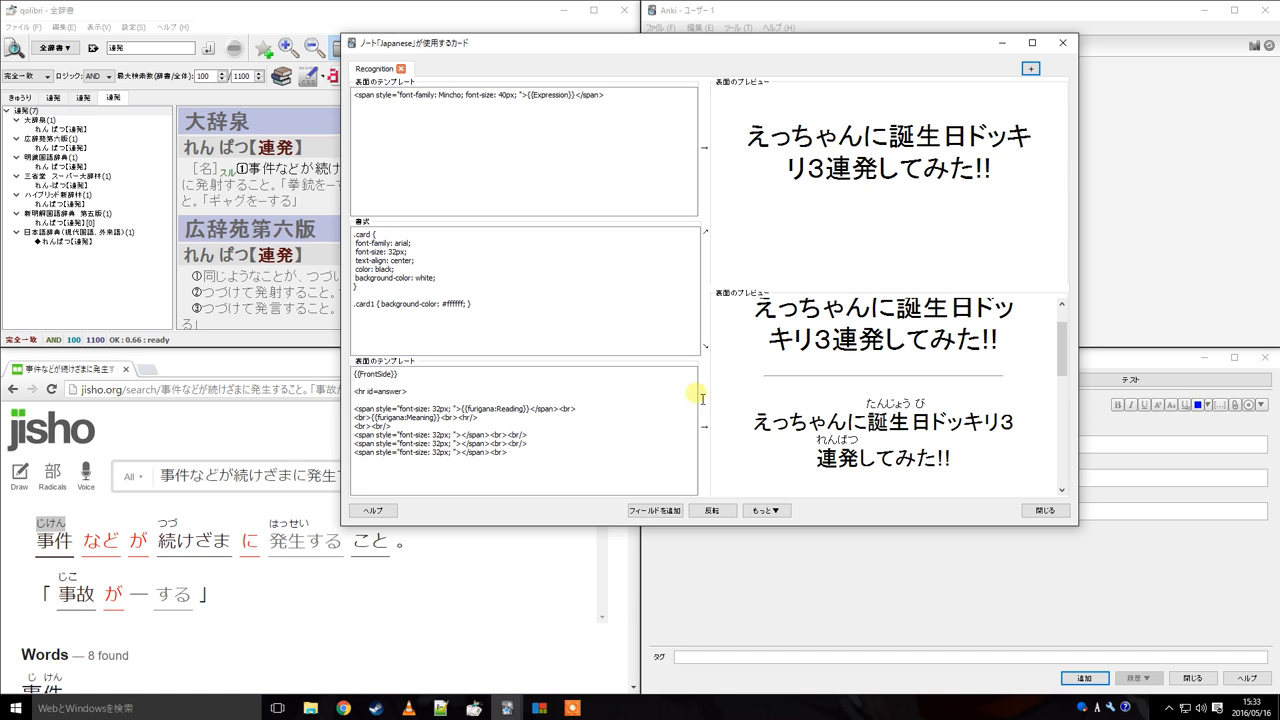
drag(372, 417, 446, 421)
click(503, 410)
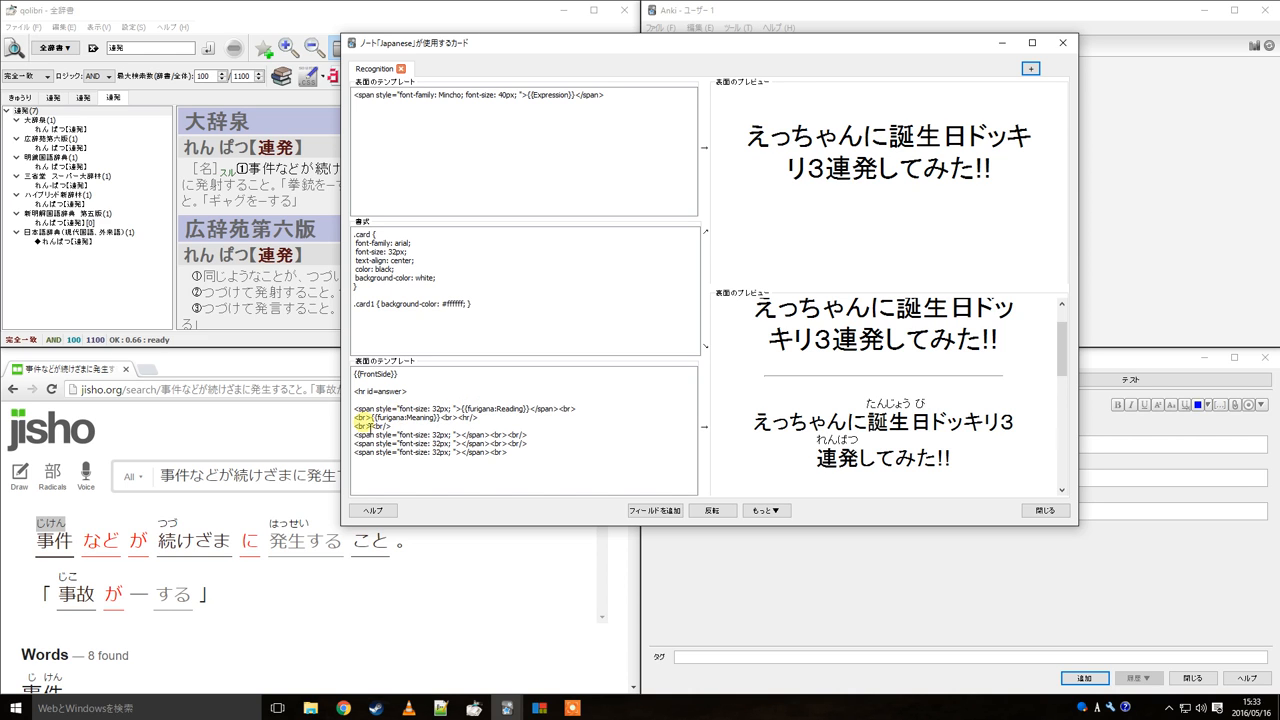
drag(372, 418, 446, 419)
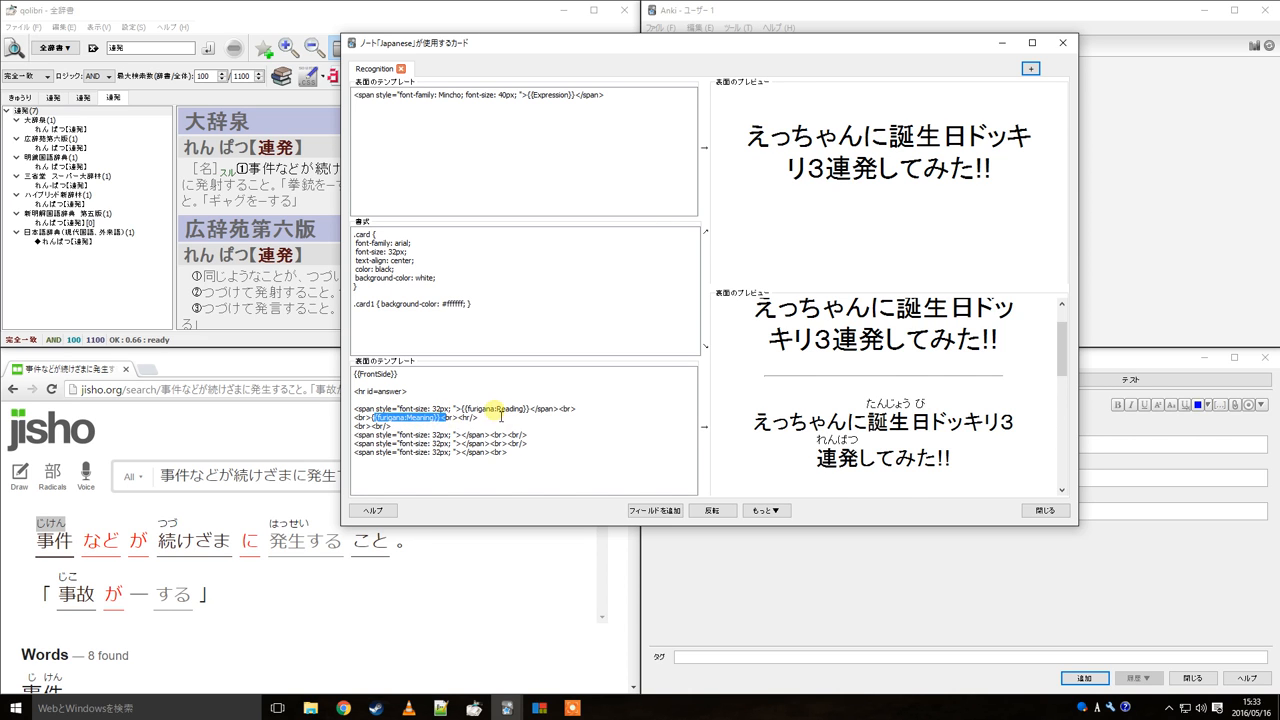
Try adding a second {{furigana:Meaning}} field after the back template's <hr/>, then delete it again
click(490, 418)
key(ctrl+v)
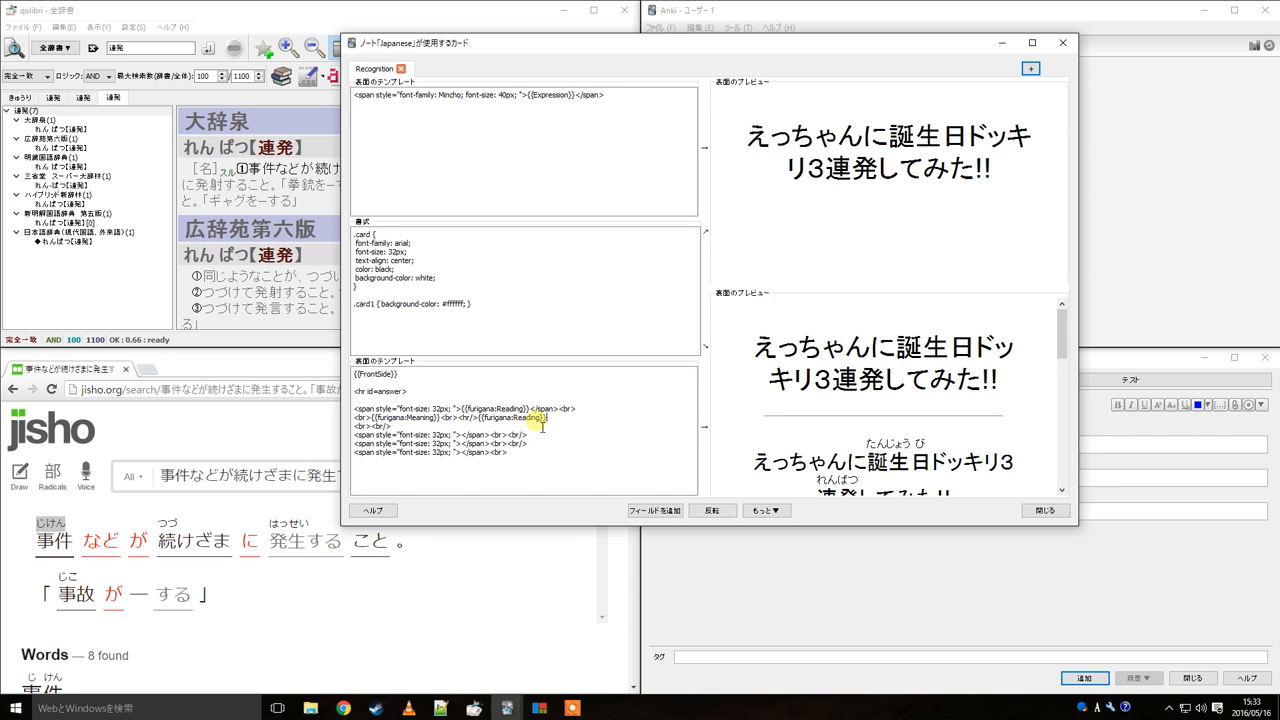
double_click(520, 418)
text(M<ea)
key(BackSpace)
key(BackSpace)
key(BackSpace)
scroll(823, 314, down, 6)
scroll(798, 398, up, 3)
scroll(798, 398, down, 1)
drag(744, 372, 930, 418)
click(928, 418)
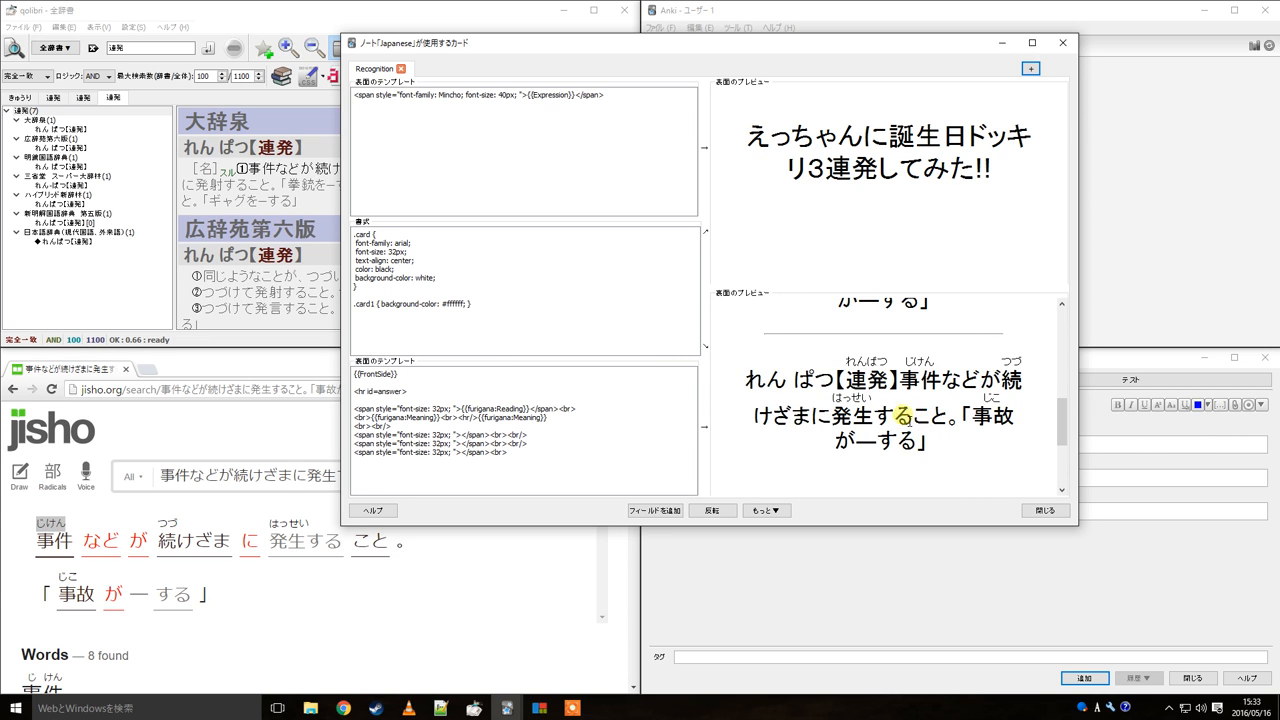
drag(578, 419, 474, 420)
key(ctrl+c)
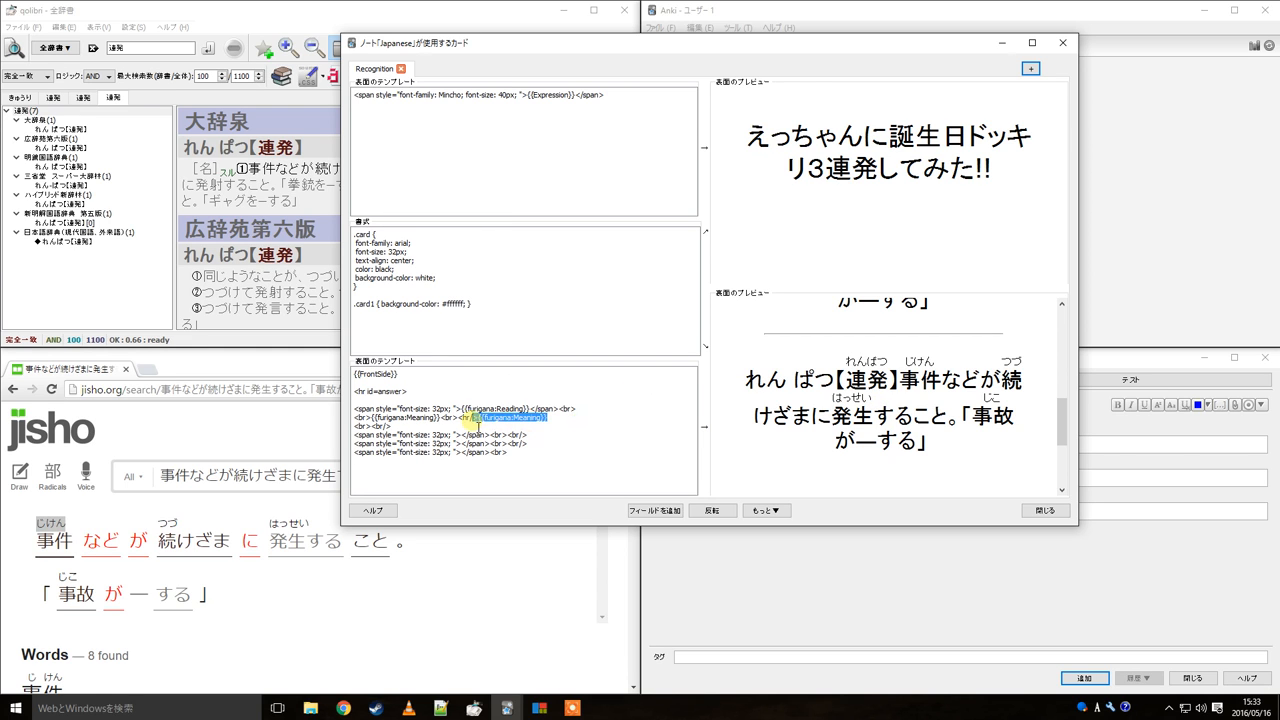
key(BackSpace)
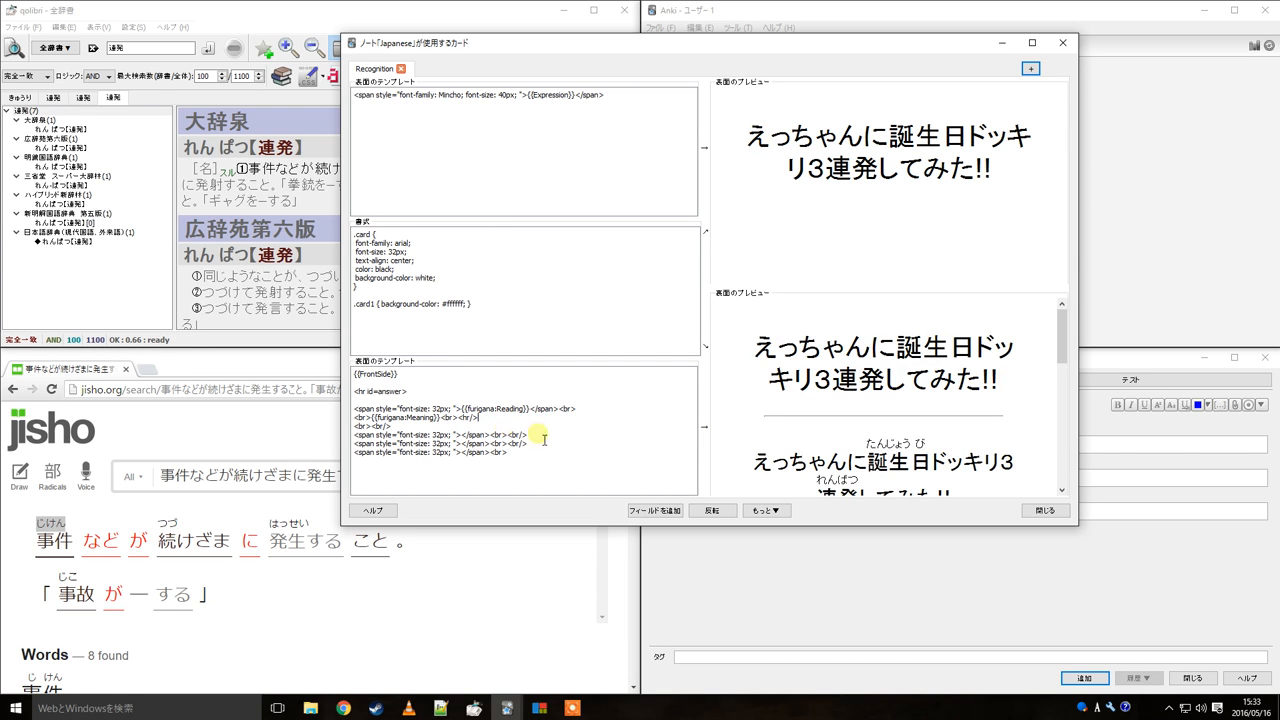
Delete the {{furigana:Meaning}} field from the back template, close the template editor and view the card
drag(438, 418, 390, 425)
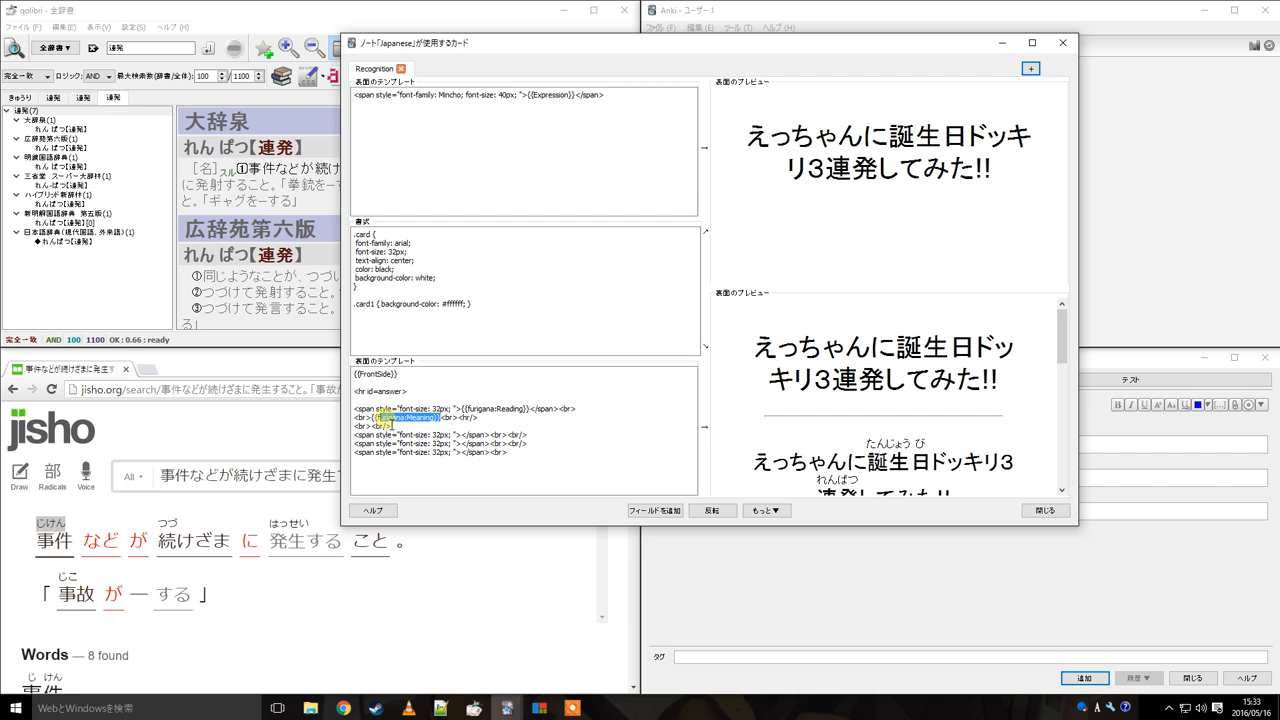
key(BackSpace)
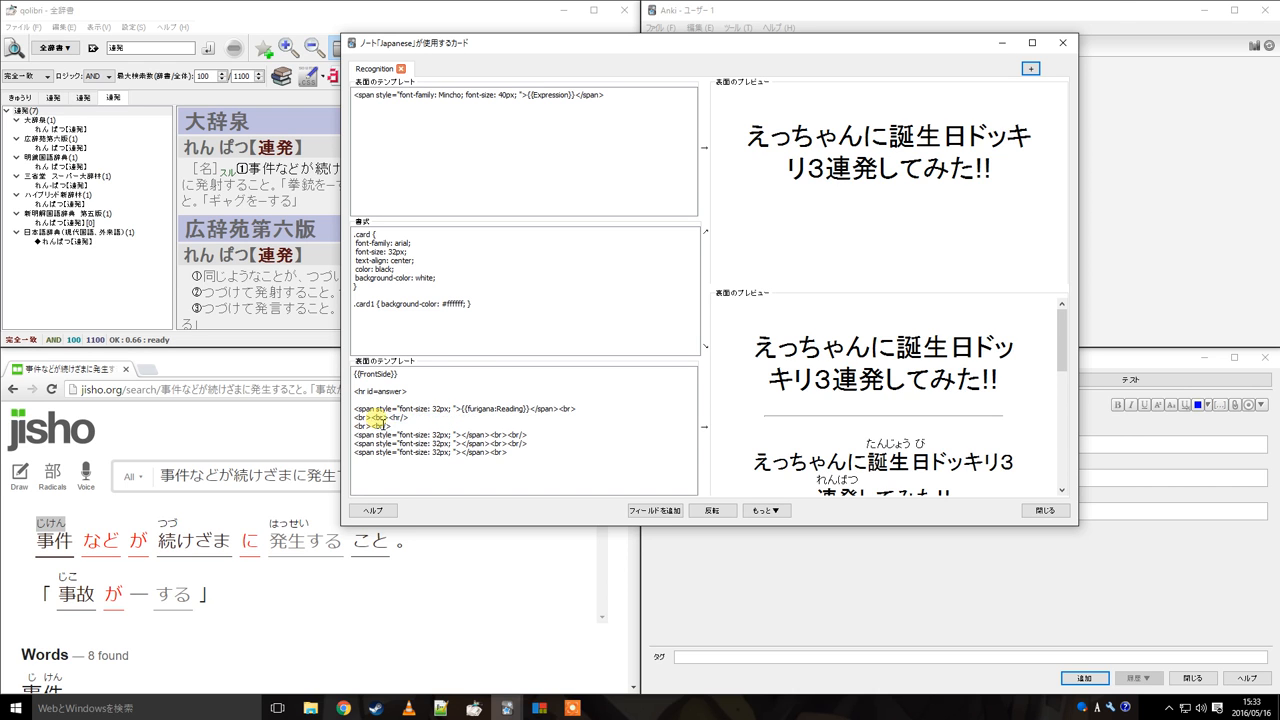
scroll(935, 415, down, 2)
scroll(935, 415, up, 2)
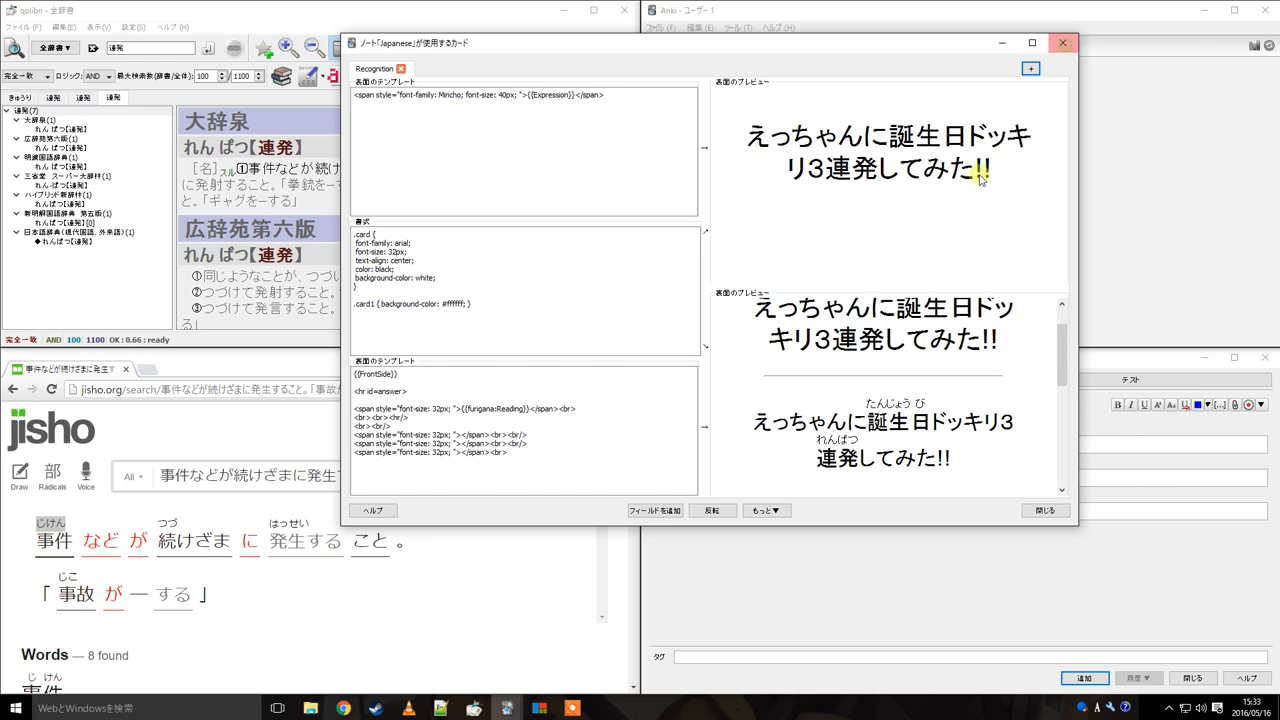
click(1063, 42)
click(1247, 326)
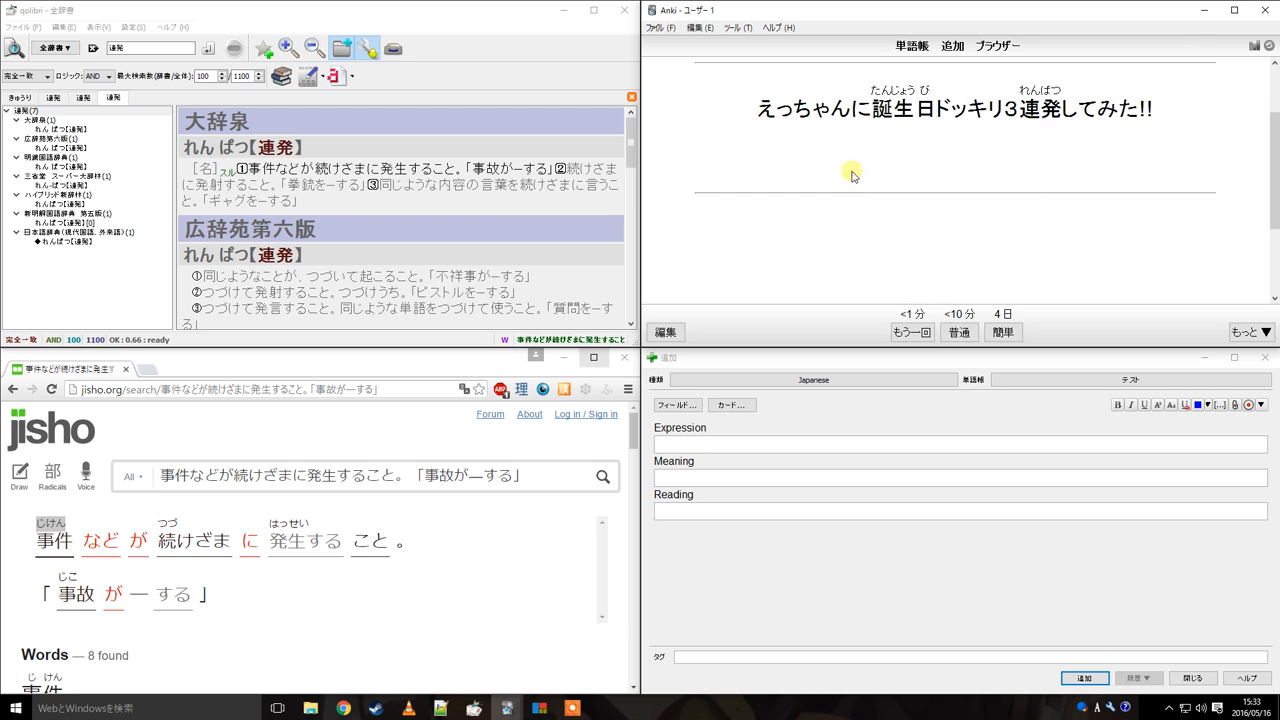
Reopen the card templates, paste the Meaning field back as plain {{Meaning}}, and close the editors
key(e)
click(729, 40)
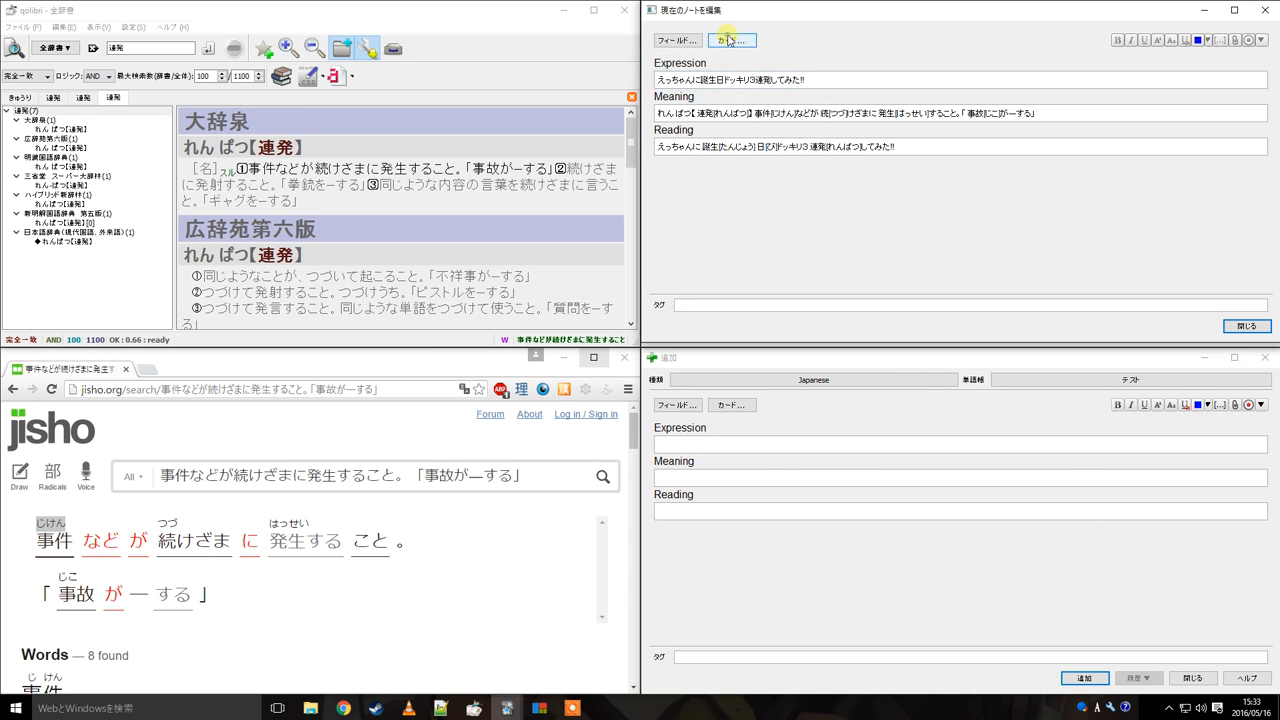
click(369, 417)
key(ctrl+v)
drag(404, 417, 373, 417)
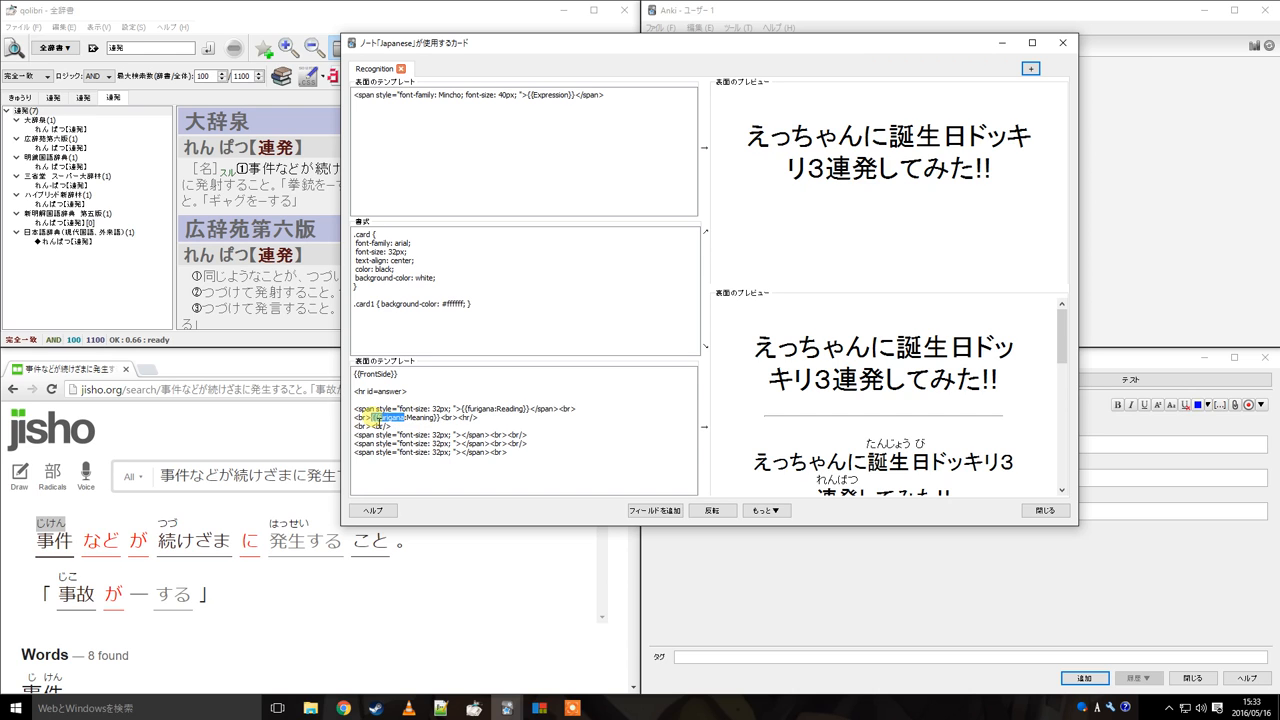
click(408, 419)
key(BackSpace)
key(BackSpace)
key(BackSpace)
key(BackSpace)
key(BackSpace)
key(BackSpace)
key(BackSpace)
key(BackSpace)
key(BackSpace)
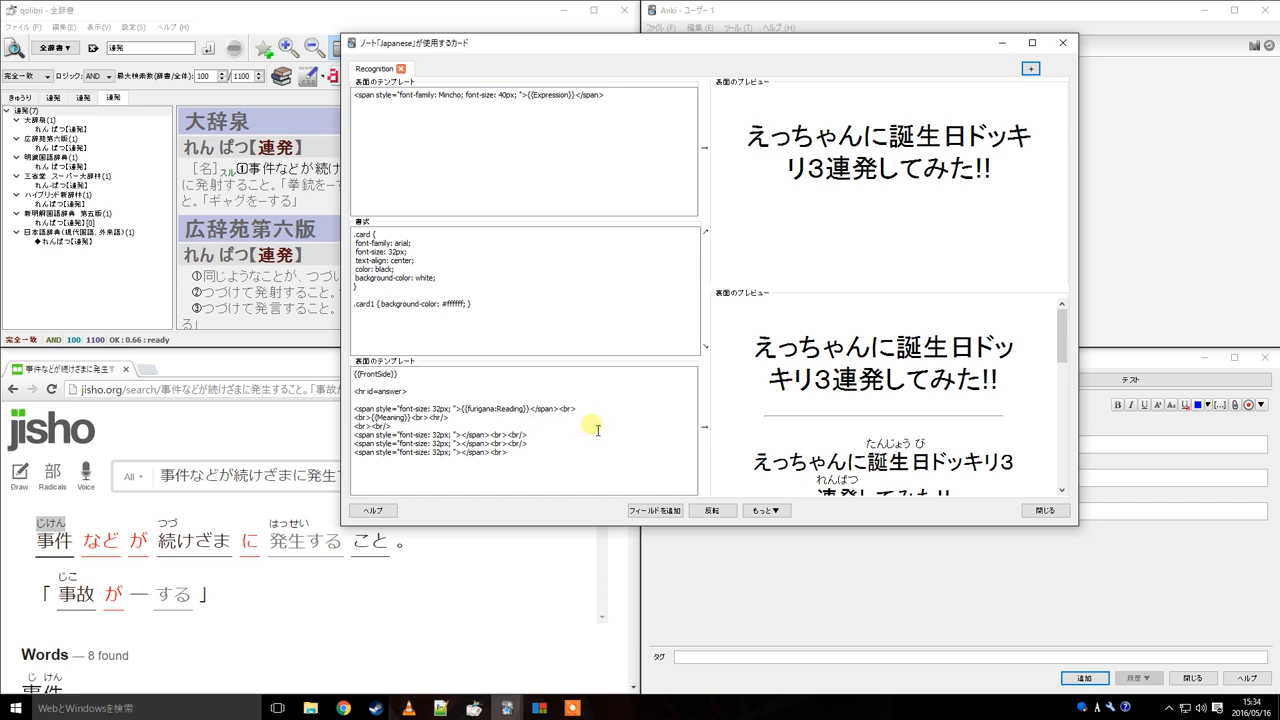
click(1062, 43)
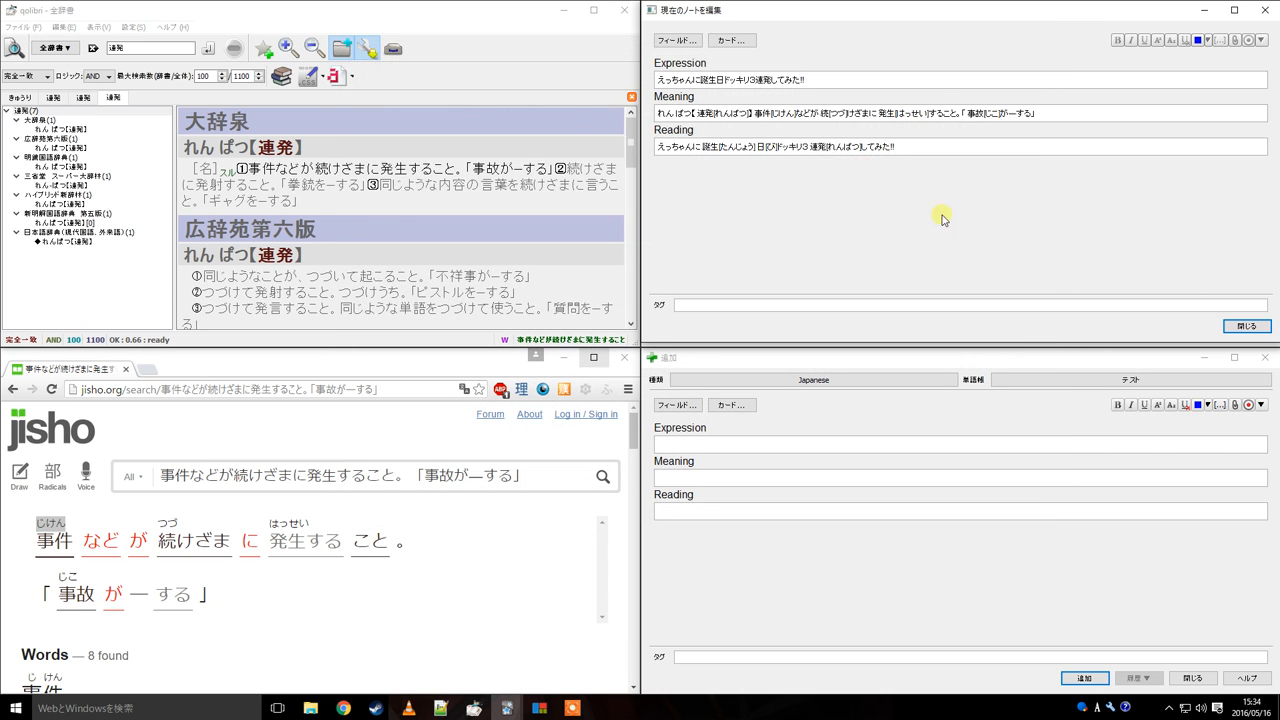
click(1246, 326)
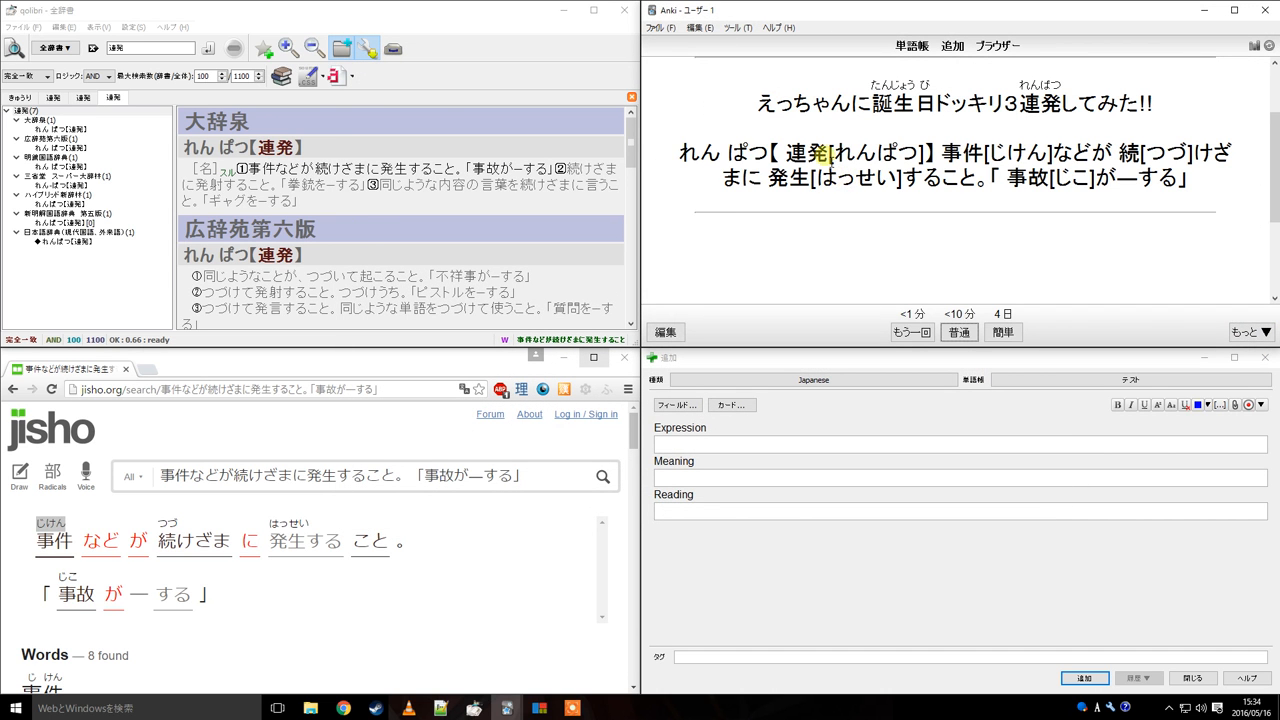
Restore {{furigana:Meaning}} in the back template, close the editors and check the card's answer
drag(830, 152, 1112, 163)
click(1010, 181)
key(e)
click(731, 41)
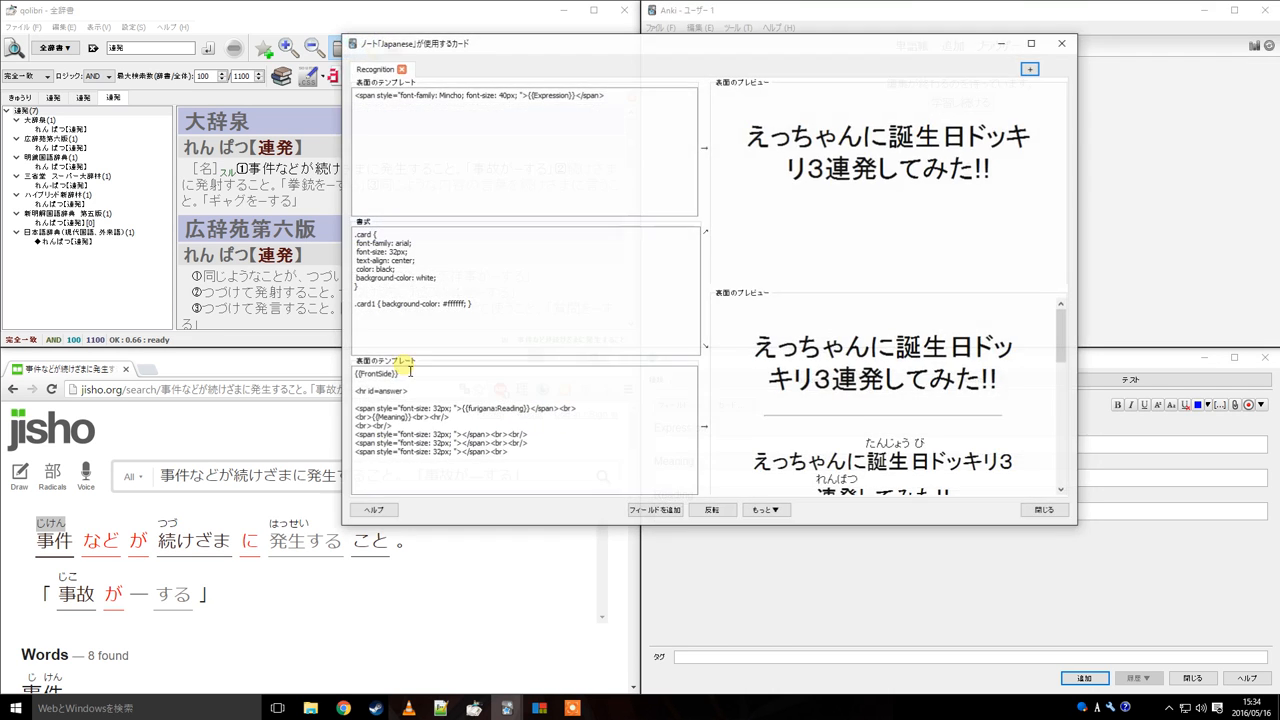
click(379, 419)
text(furigana:)
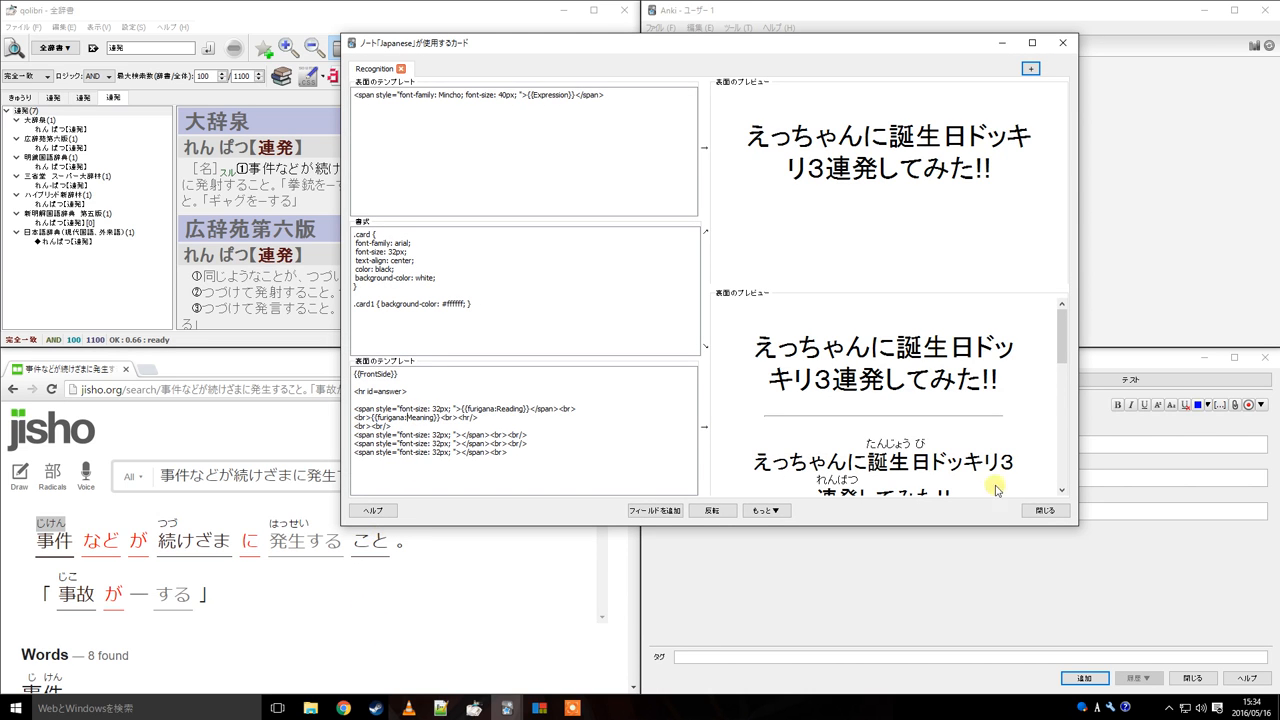
click(1045, 510)
click(1221, 328)
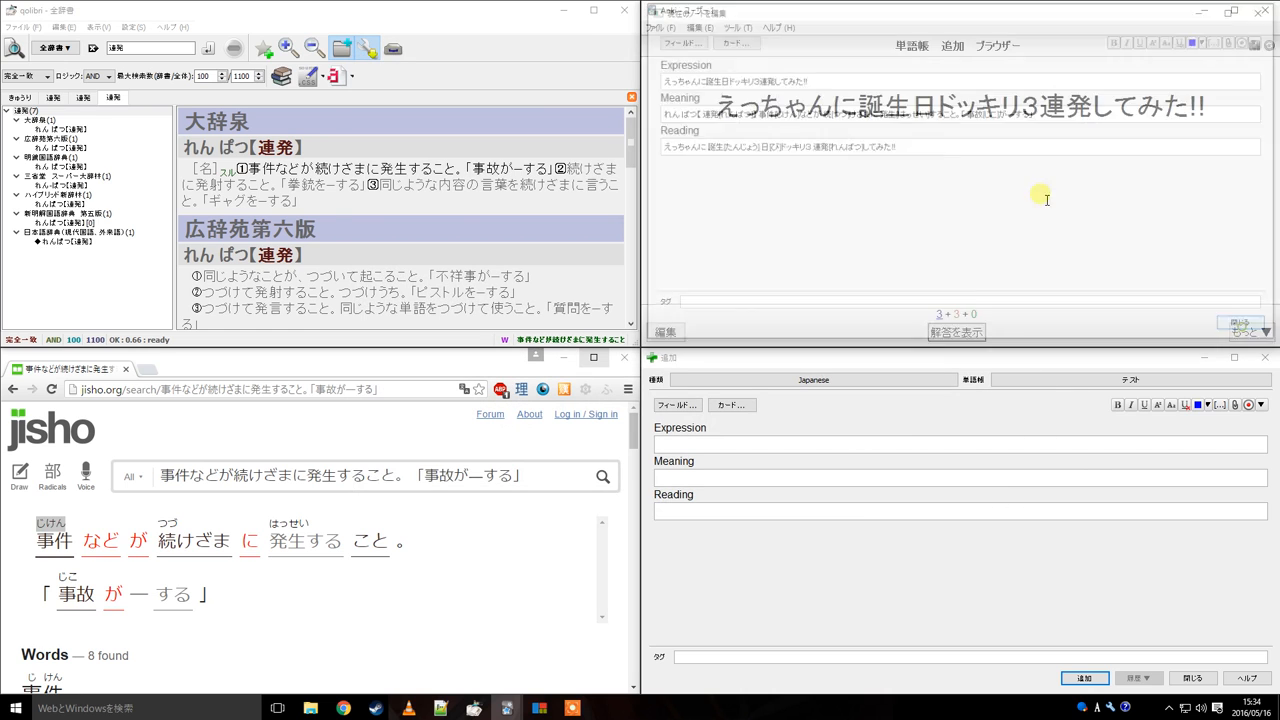
drag(822, 155, 1082, 196)
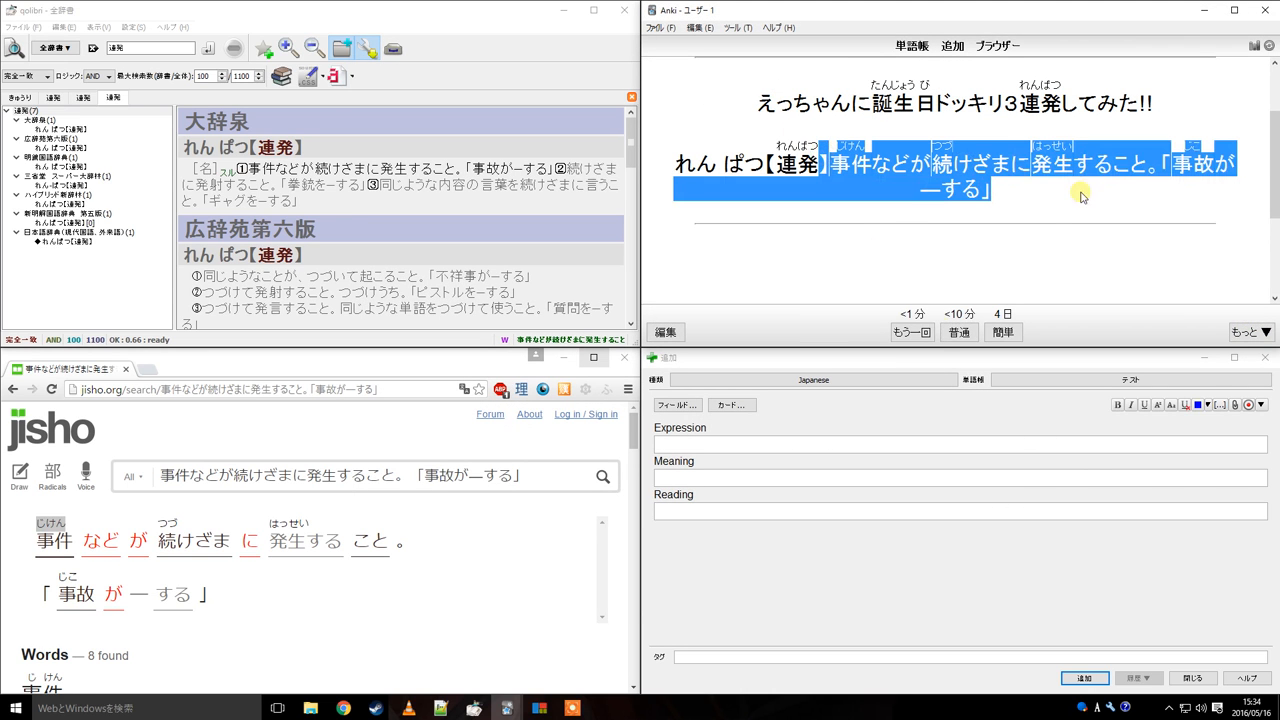
click(1012, 163)
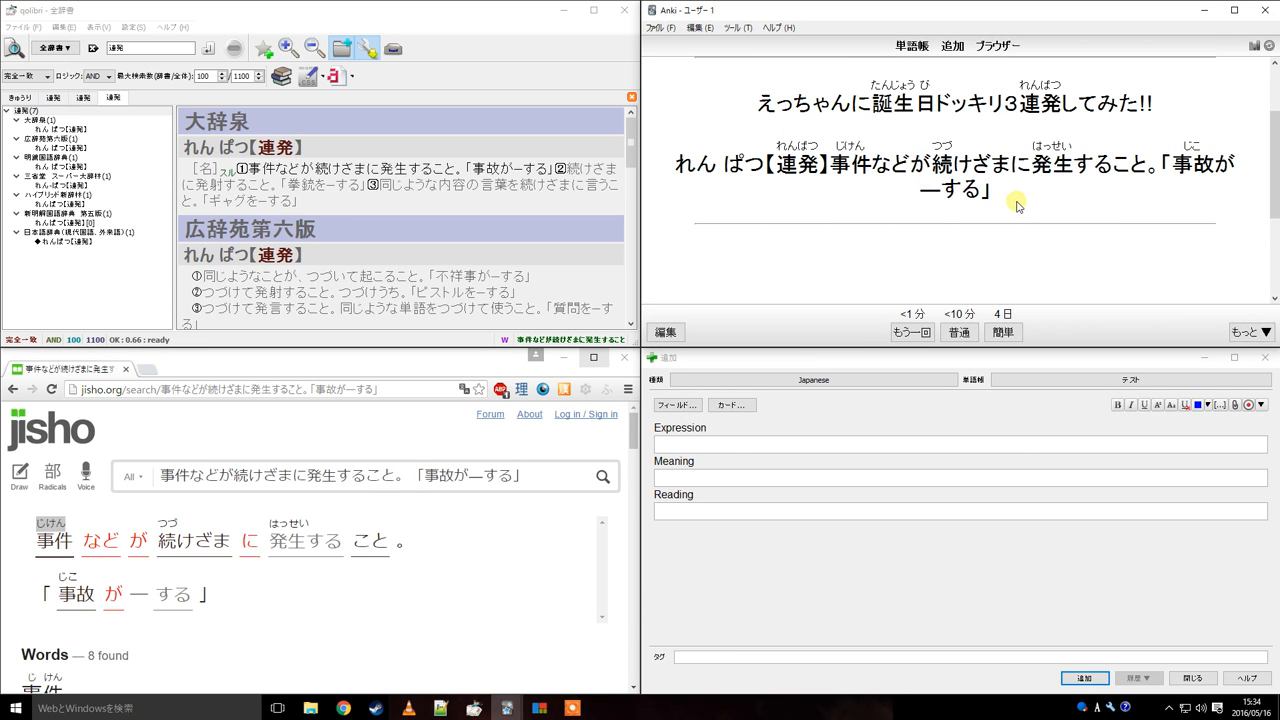